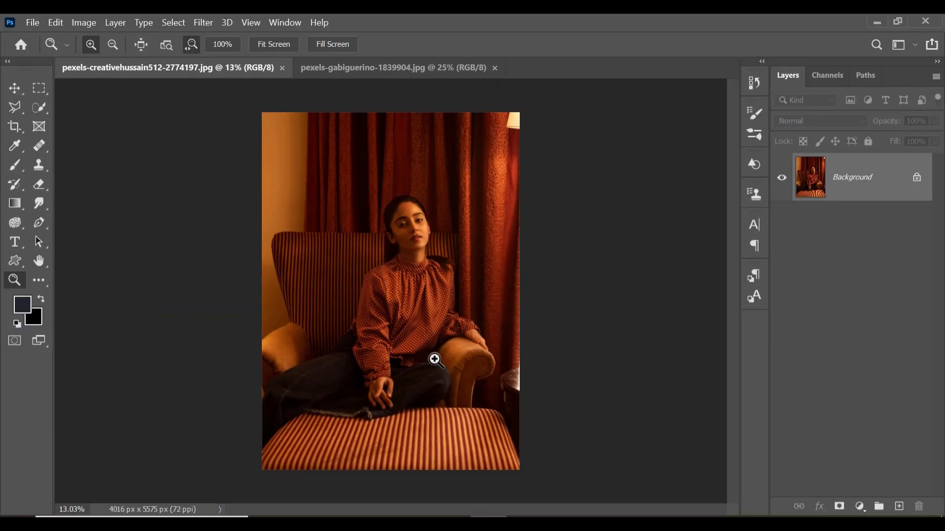
# Step: Add an empty layer above the Background in the pexels-creativehussain512-2774197.jpg portrait
pyautogui.click(425, 66)
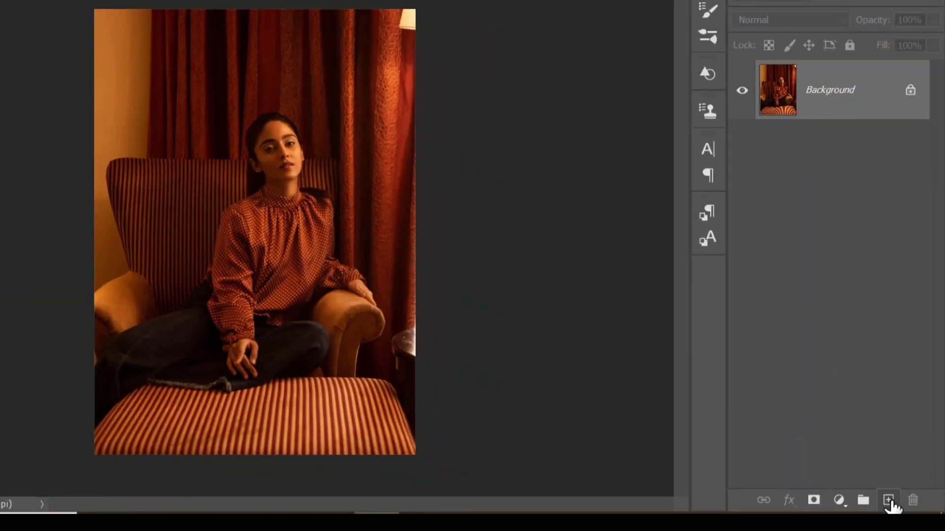
pyautogui.click(890, 502)
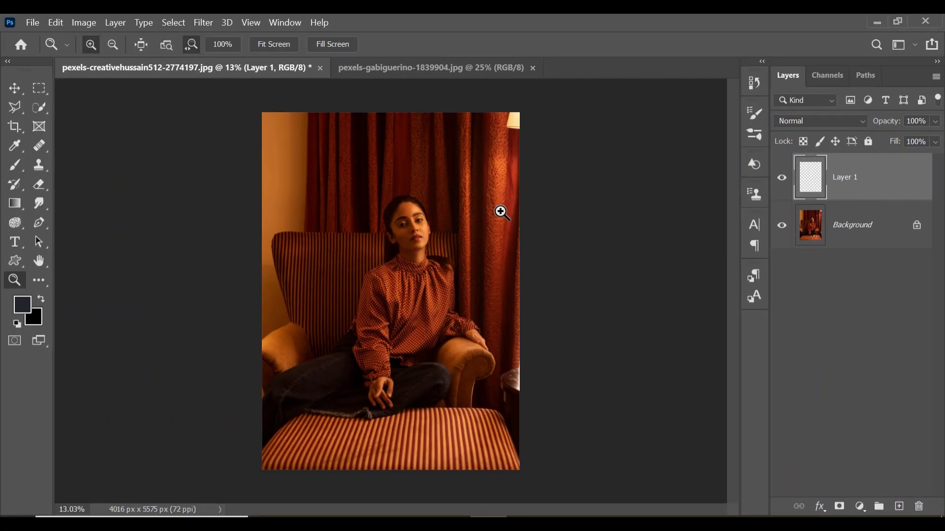
pyautogui.moveTo(364, 180); pyautogui.dragTo(375, 185)
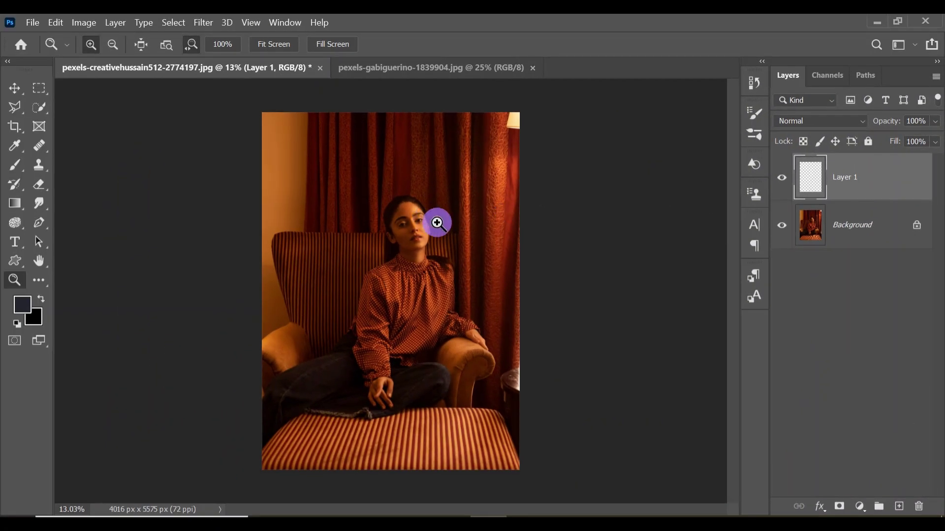
pyautogui.moveTo(438, 223); pyautogui.dragTo(486, 240)
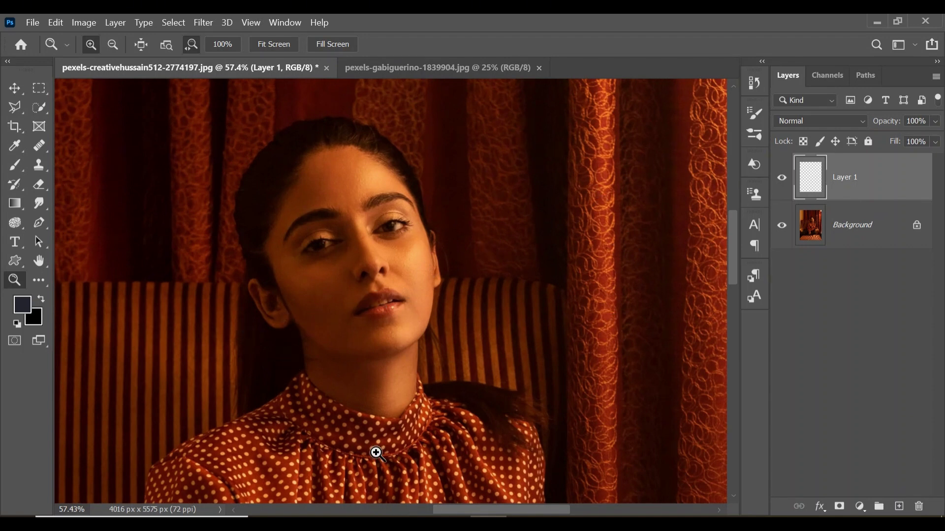
pyautogui.click(453, 67)
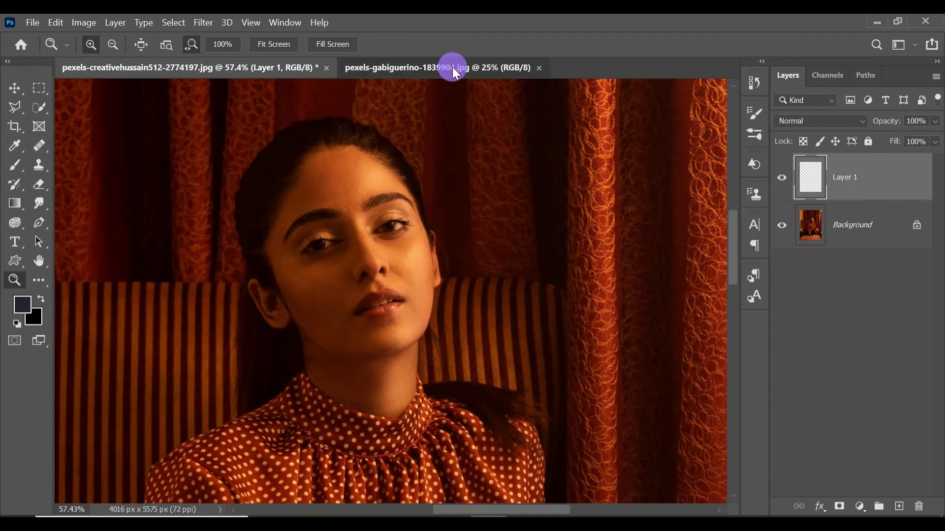
pyautogui.click(234, 66)
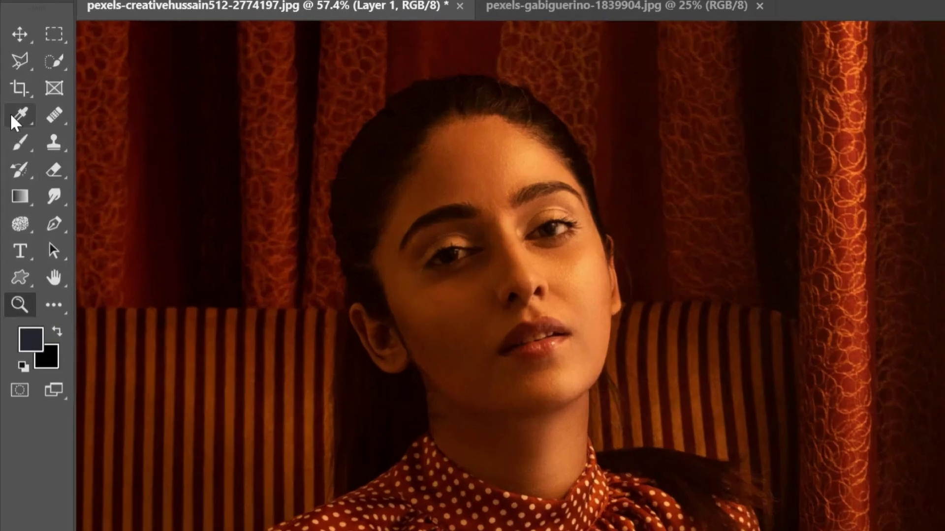
# Step: Sample the bright skin highlight on the woman's cheek and paint a wide brush swatch of it beside her head on the empty layer
pyautogui.click(13, 116)
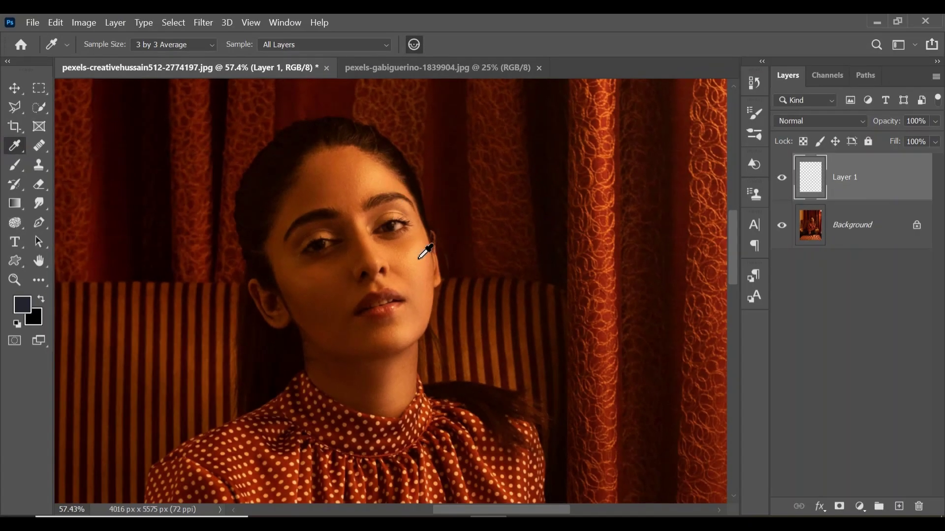
pyautogui.click(422, 256)
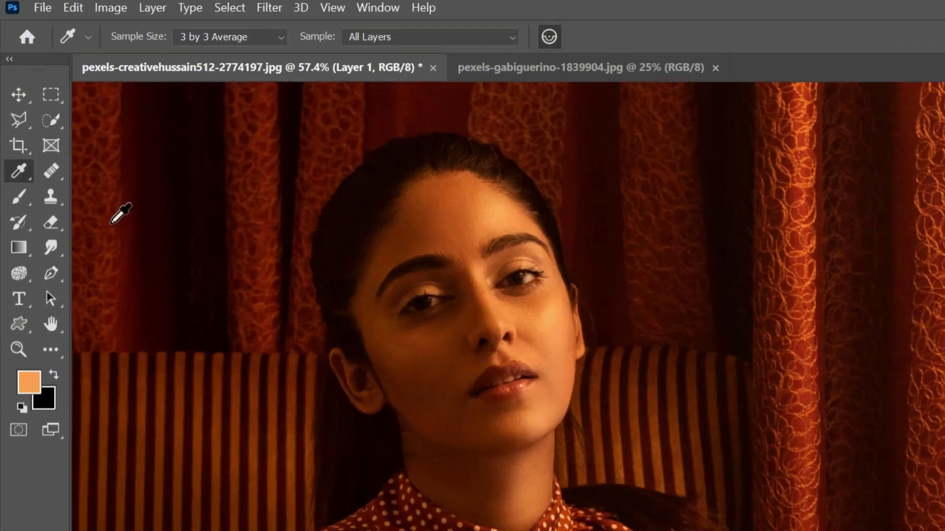
pyautogui.click(8, 194)
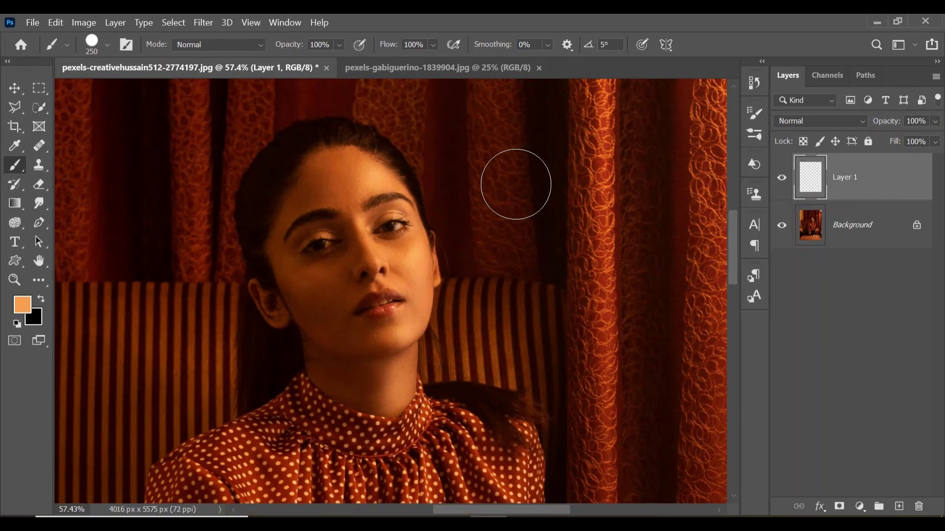
pyautogui.moveTo(614, 206); pyautogui.dragTo(801, 201)
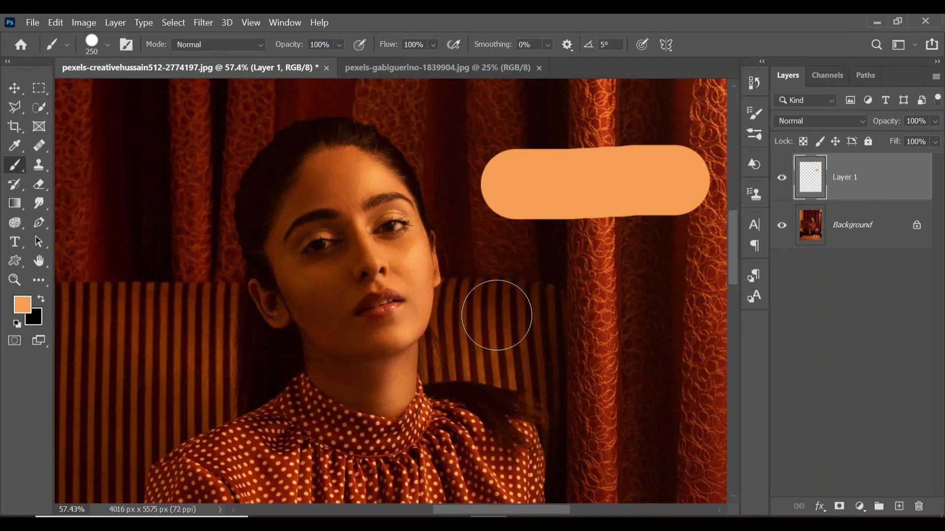
# Step: Sample the dark shadow color beside the woman's neck and paint a second swatch below the orange one, leaving a gap between them
pyautogui.press('alt')
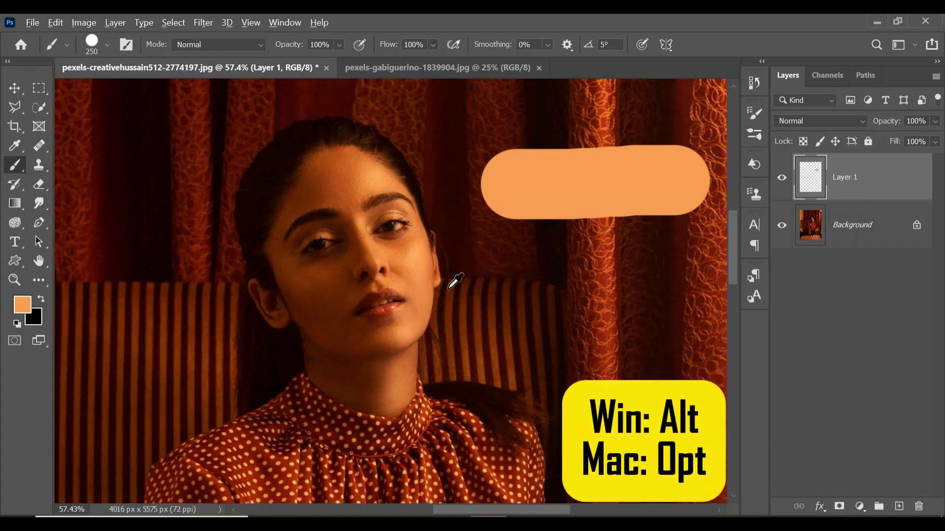
pyautogui.keyDown('alt'); pyautogui.click(269, 350); pyautogui.keyUp('alt')
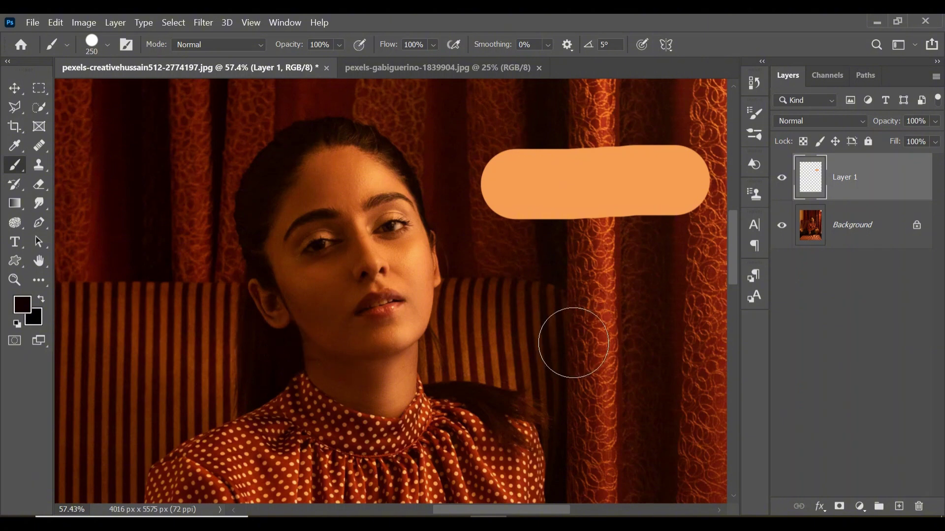
pyautogui.moveTo(512, 351)
pyautogui.mouseDown()
pyautogui.moveTo(698, 359)
pyautogui.moveTo(513, 355)
pyautogui.mouseUp()
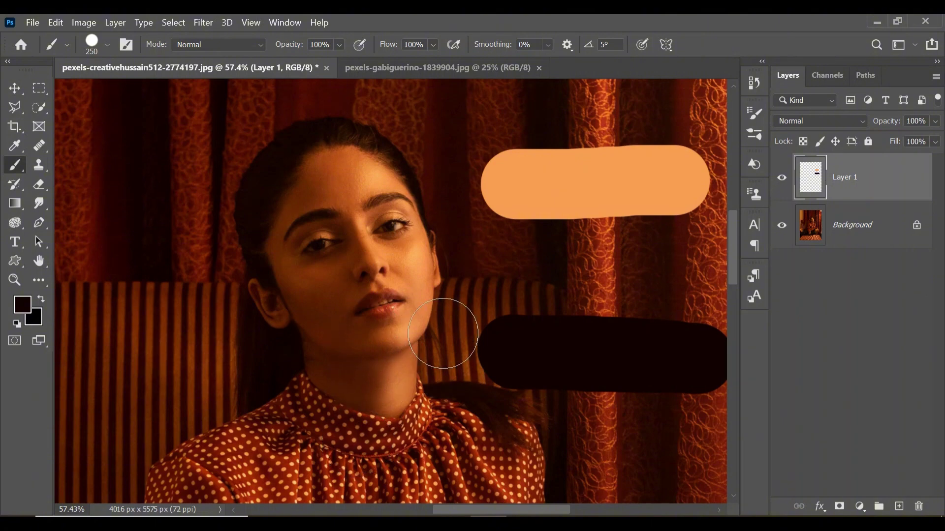
# Step: Select the Midtones of the Background layer with Color Range at 0% fuzziness
pyautogui.click(839, 234)
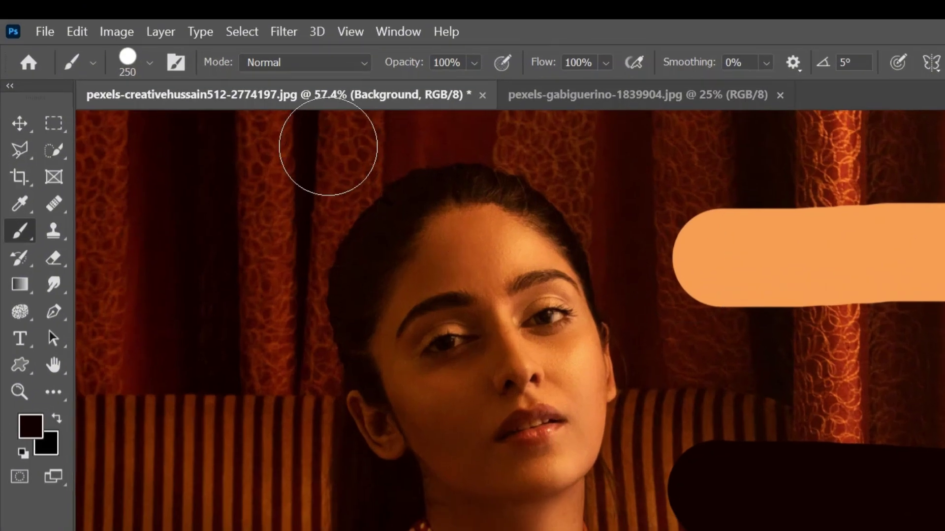
pyautogui.click(241, 33)
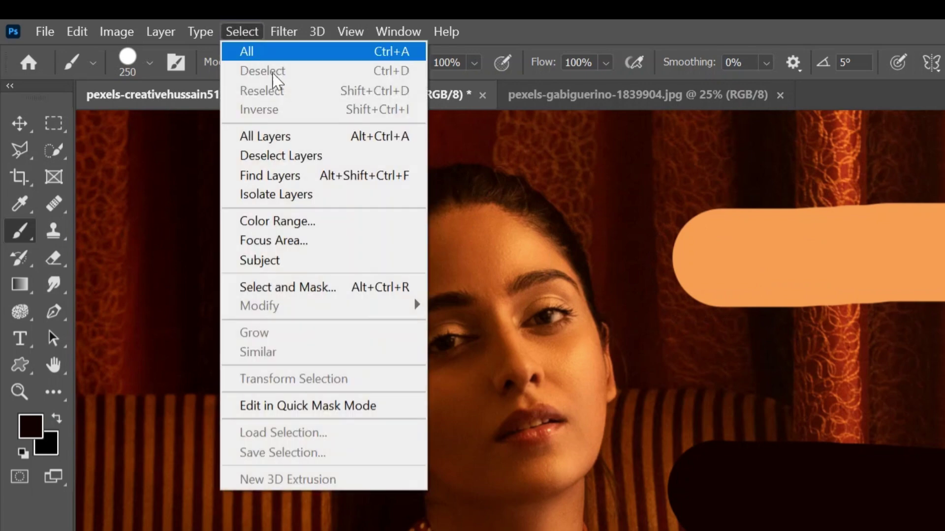
pyautogui.click(305, 222)
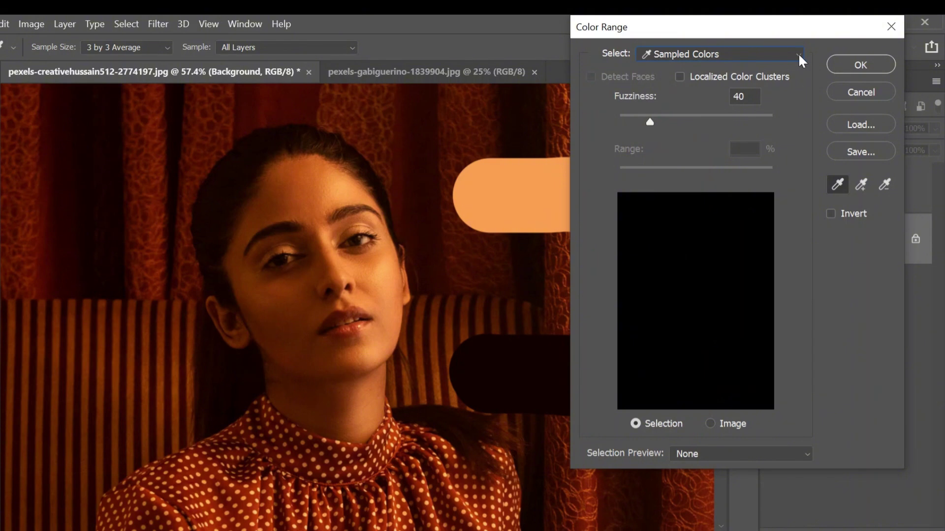
pyautogui.click(806, 51)
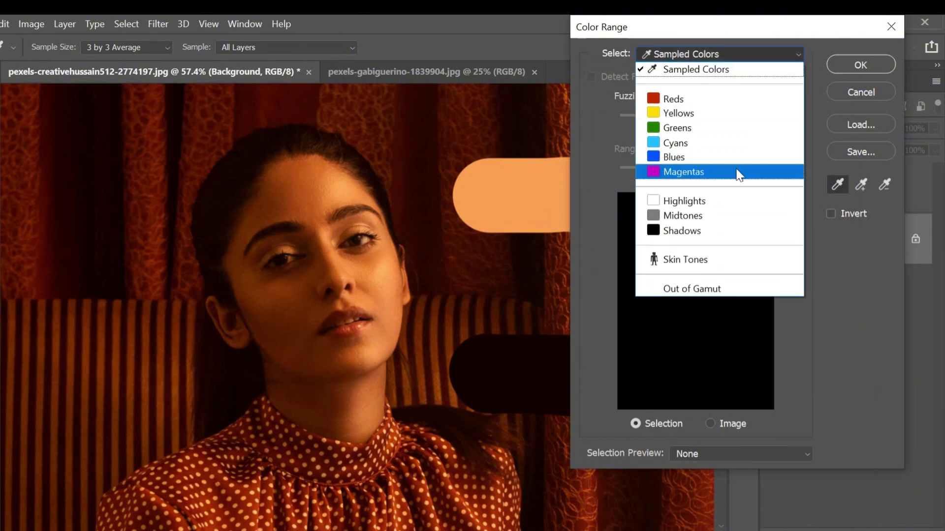
pyautogui.click(722, 214)
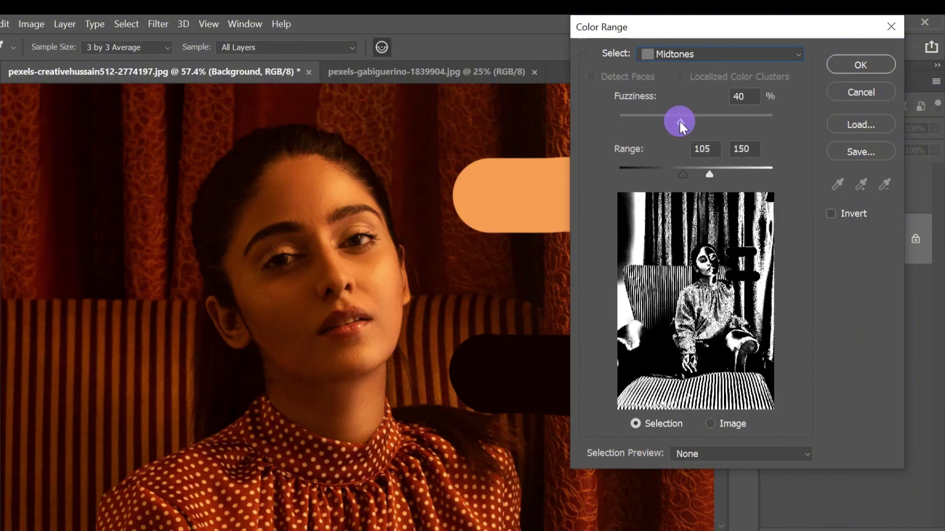
pyautogui.moveTo(680, 122); pyautogui.dragTo(571, 123)
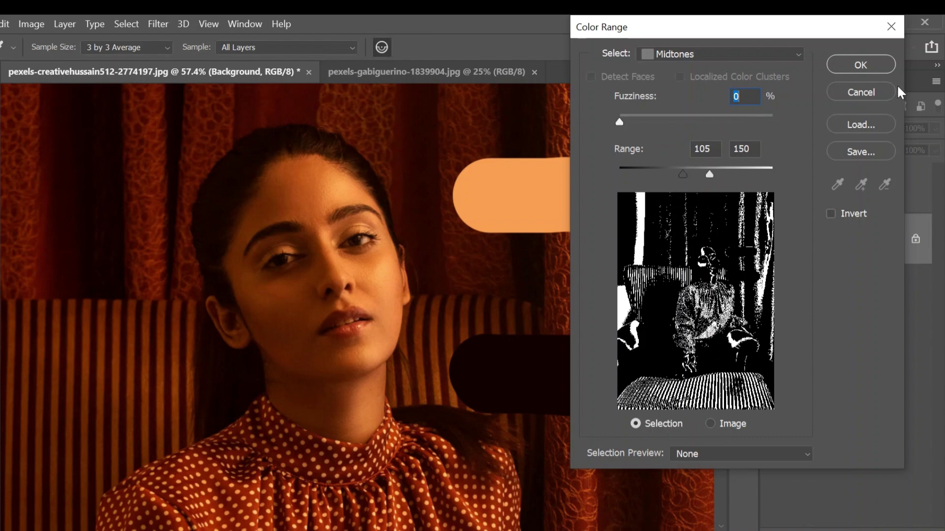
pyautogui.click(861, 65)
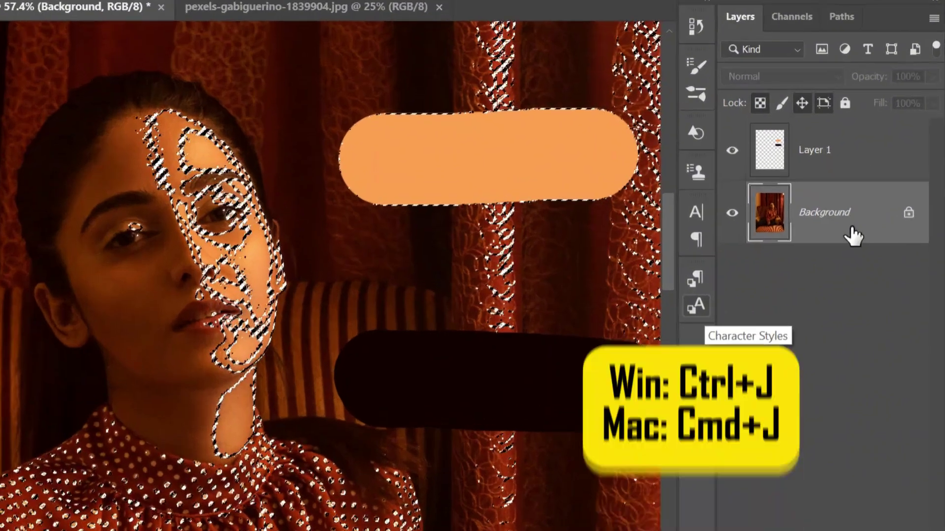
# Step: Copy the selected midtones to a new layer and check them alone with the Background temporarily hidden
pyautogui.hotkey('ctrl', 'j')
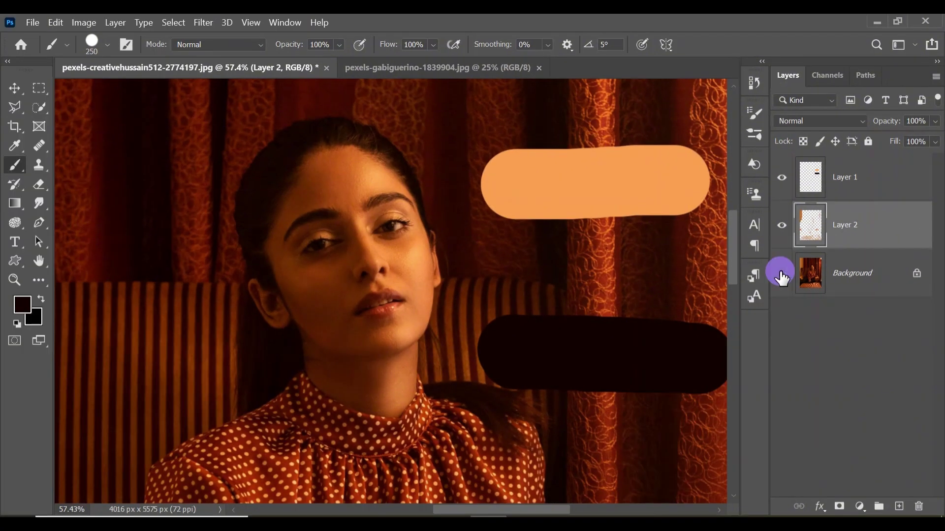
pyautogui.click(782, 275)
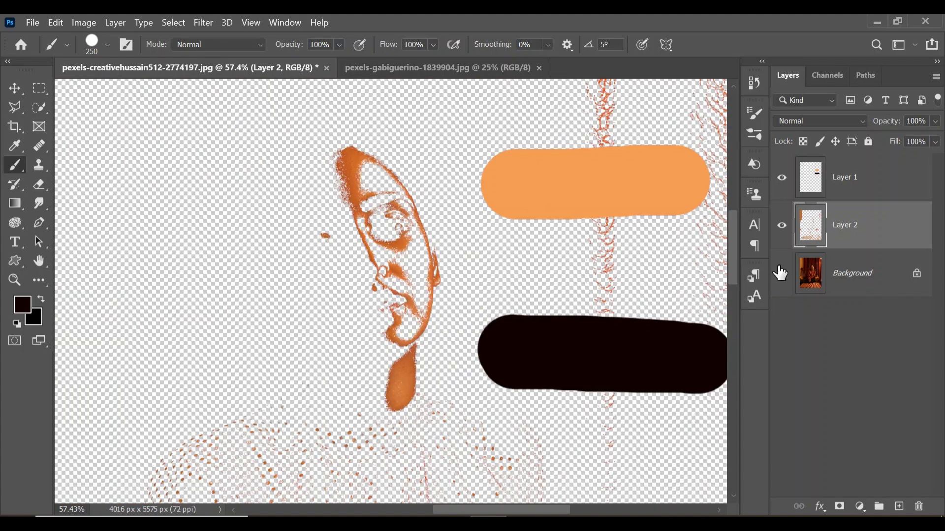
pyautogui.click(782, 273)
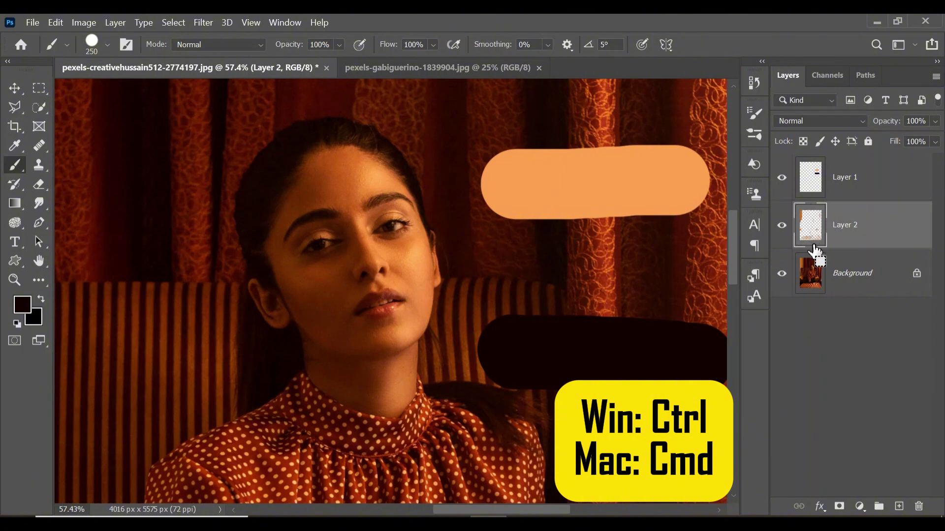
# Step: Load the midtone layer's pixels as a selection, apply the Average blur to them, and deselect
pyautogui.keyDown('ctrl'); pyautogui.click(809, 225); pyautogui.keyUp('ctrl')
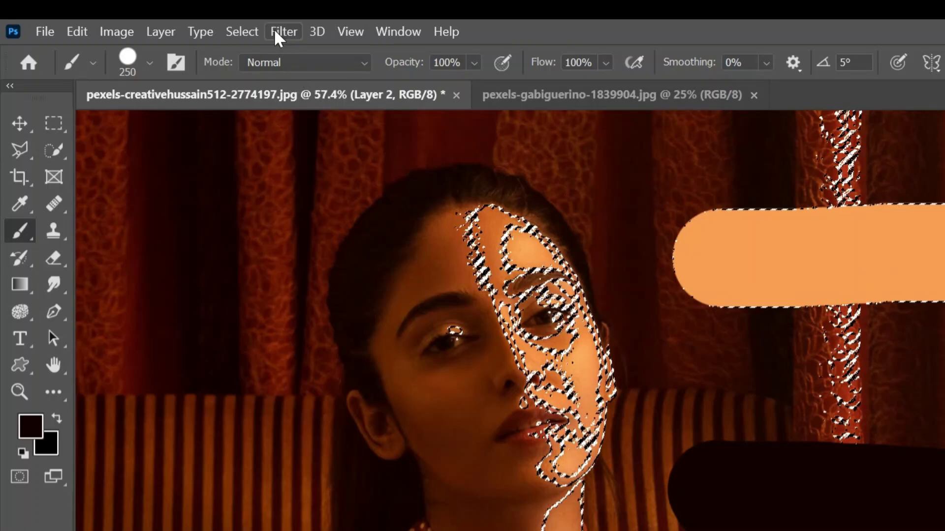
pyautogui.click(203, 23)
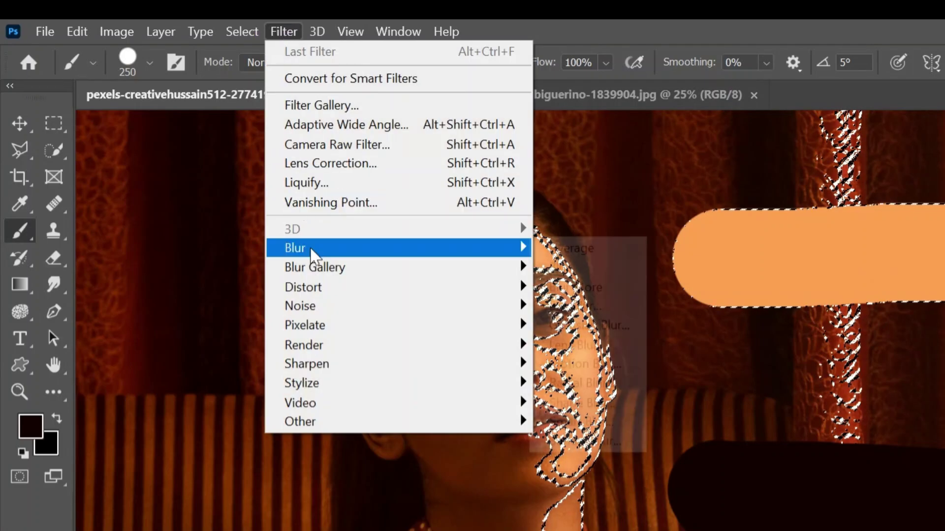
pyautogui.moveTo(375, 253)
pyautogui.click(581, 252)
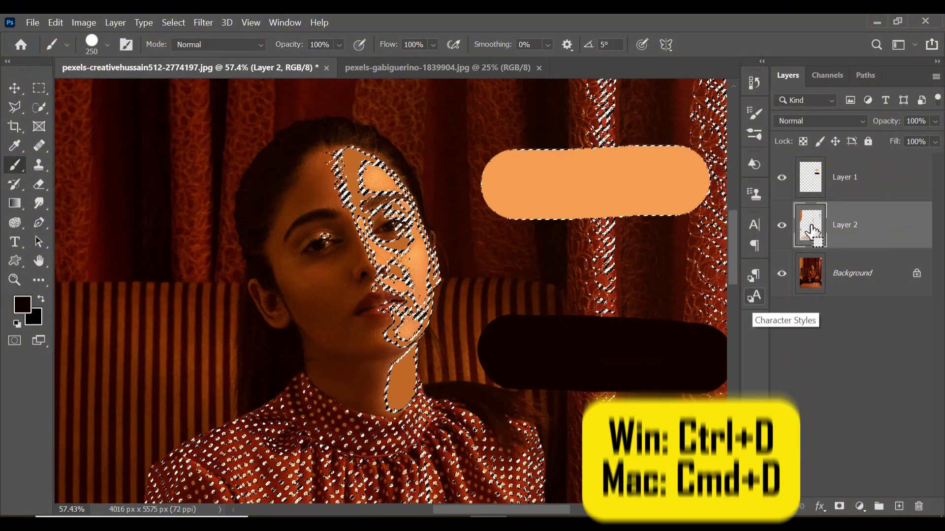
pyautogui.hotkey('ctrl', 'd')
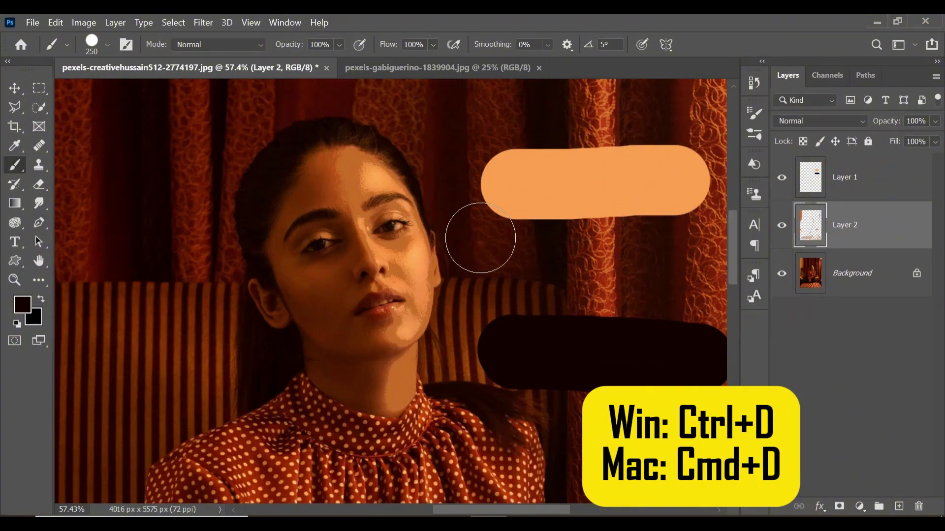
# Step: Sample the averaged midtone color with the Background hidden, paint its swatch between the other two on Layer 1, and show the Background again
pyautogui.click(782, 273)
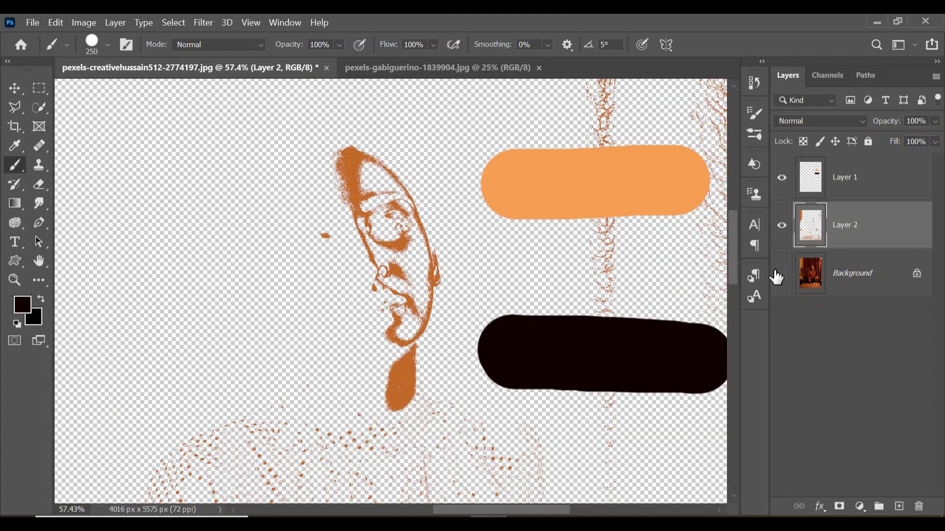
pyautogui.keyDown('alt'); pyautogui.click(406, 369); pyautogui.keyUp('alt')
pyautogui.click(878, 181)
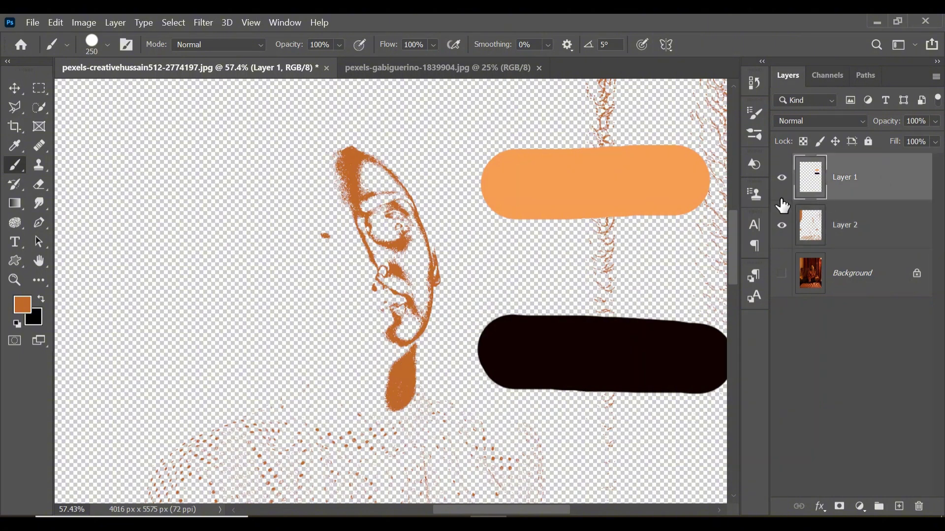
pyautogui.moveTo(500, 266)
pyautogui.mouseDown()
pyautogui.moveTo(489, 268)
pyautogui.moveTo(684, 269)
pyautogui.mouseUp()
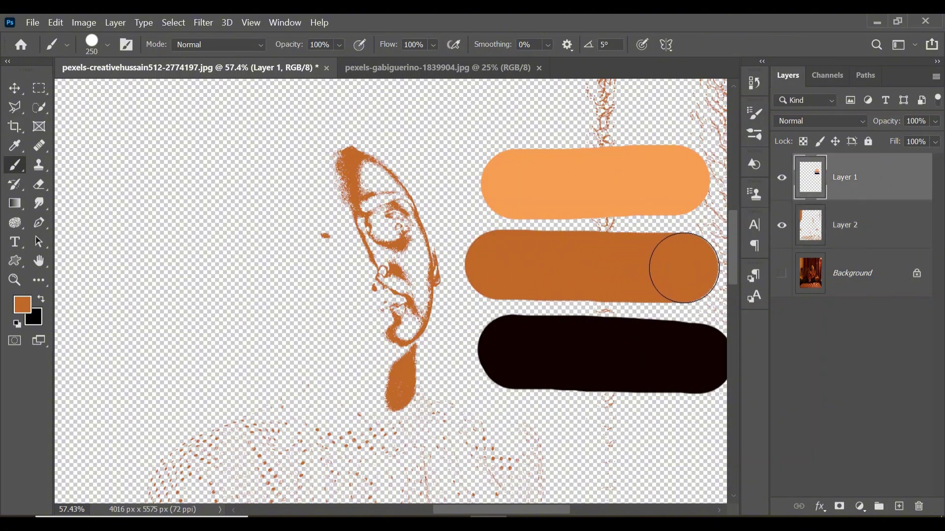
pyautogui.click(783, 274)
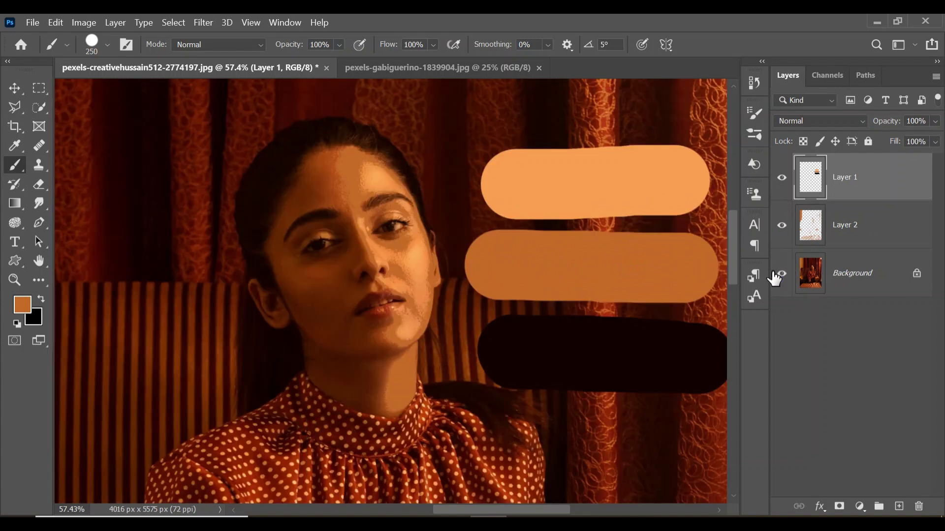
# Step: Copy the three color swatches from Layer 1 and paste them into pexels-gabiguerino-1839904.jpg
pyautogui.hotkey('ctrl', 'space')
pyautogui.moveTo(691, 227); pyautogui.dragTo(597, 230)
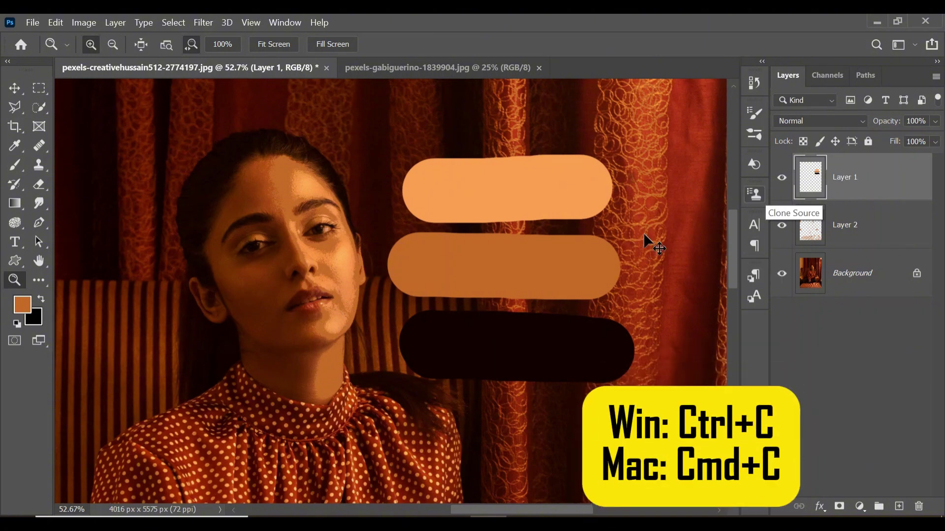
pyautogui.click(451, 67)
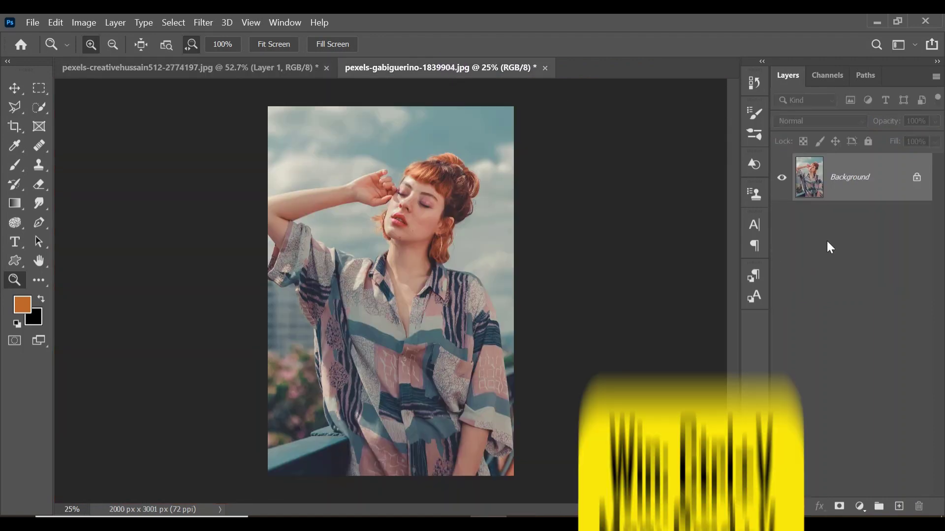
pyautogui.hotkey('ctrl', 'v')
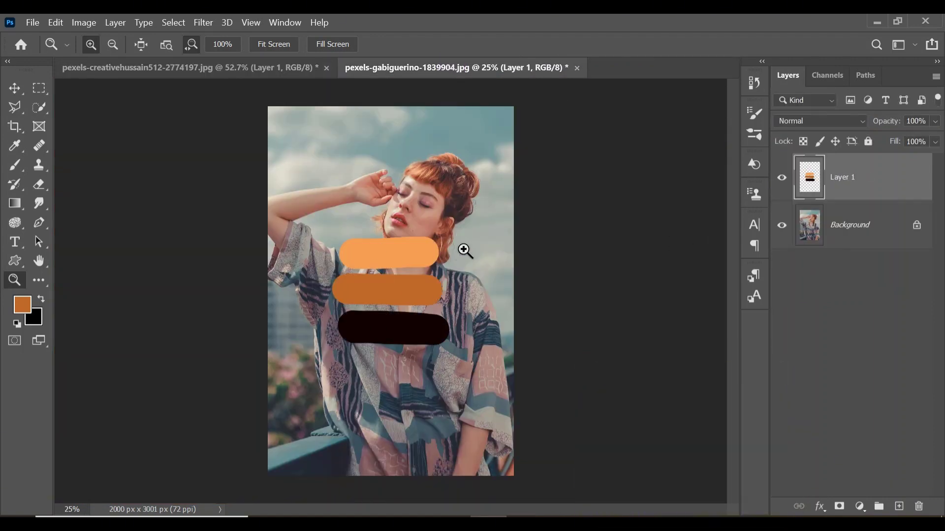
# Step: Scale down the pasted color swatches on Layer 1 and place them beside the woman's face, below her raised arm
pyautogui.hotkey('ctrl', 't')
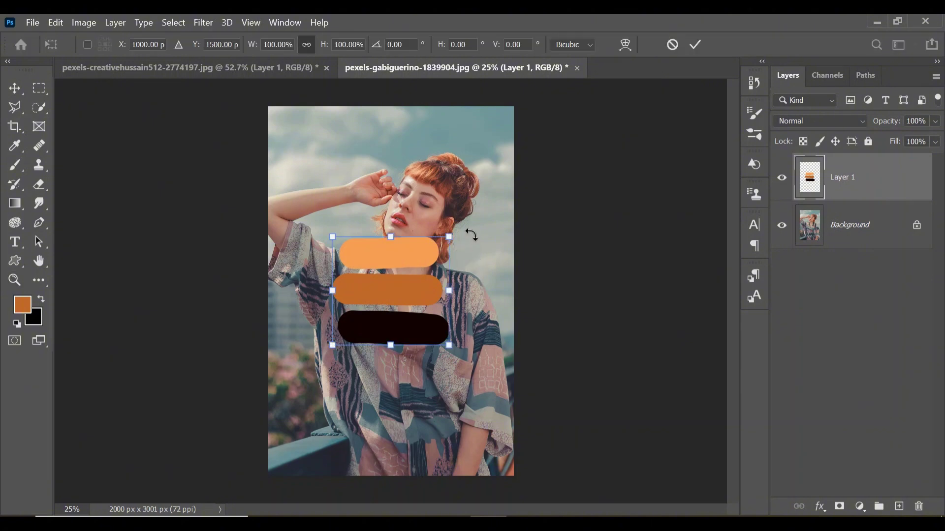
pyautogui.moveTo(445, 242)
pyautogui.mouseDown()
pyautogui.moveTo(376, 270)
pyautogui.moveTo(377, 303)
pyautogui.moveTo(353, 227)
pyautogui.mouseUp()
pyautogui.press('Return')
# Step: Add a Curves adjustment layer directly above the Background and make its adjustment active instead of its mask
pyautogui.press('z')
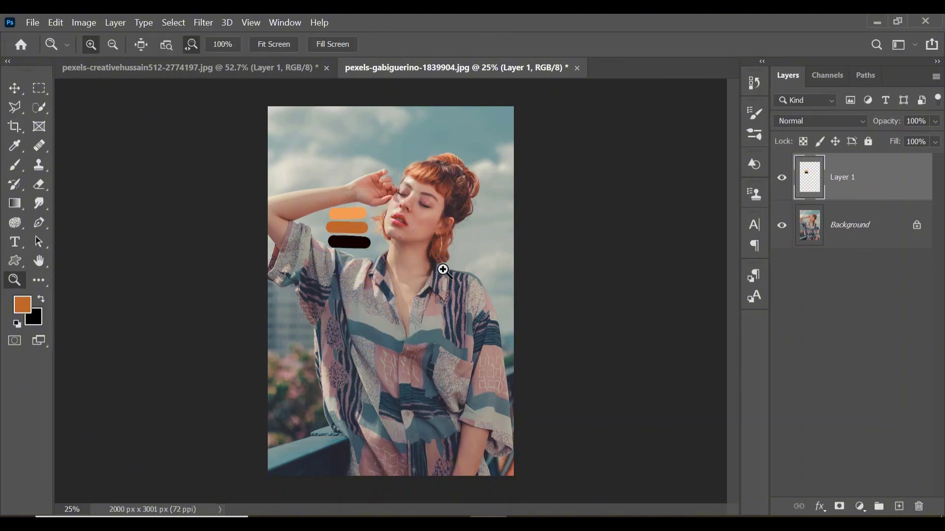
pyautogui.moveTo(462, 255); pyautogui.dragTo(438, 305)
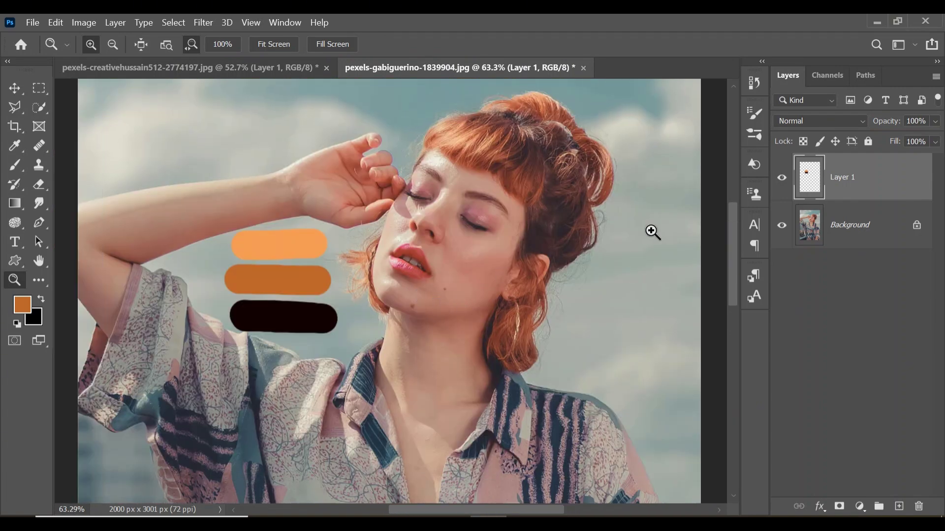
pyautogui.click(855, 231)
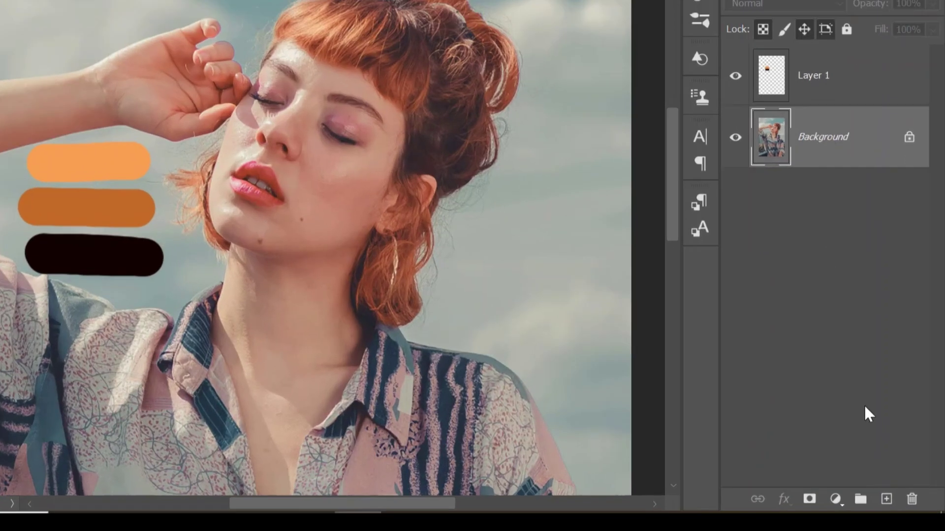
pyautogui.click(836, 499)
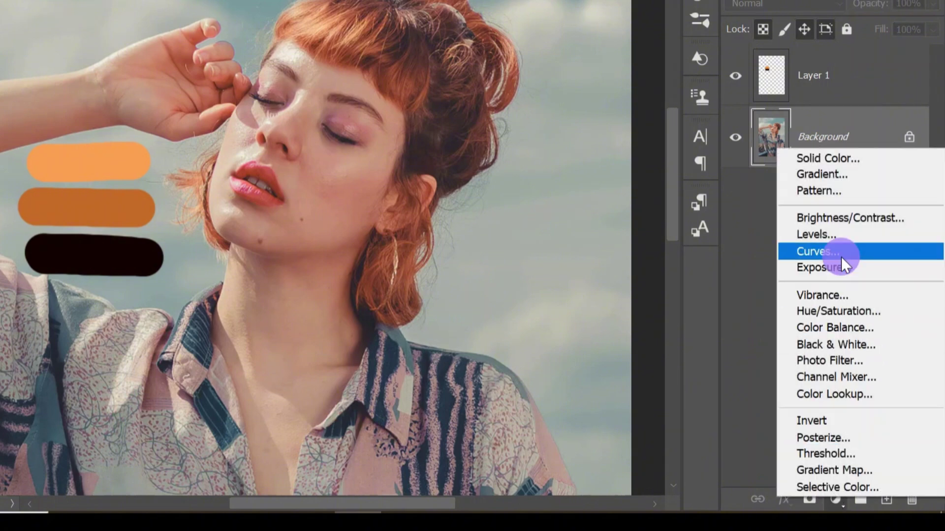
pyautogui.click(841, 256)
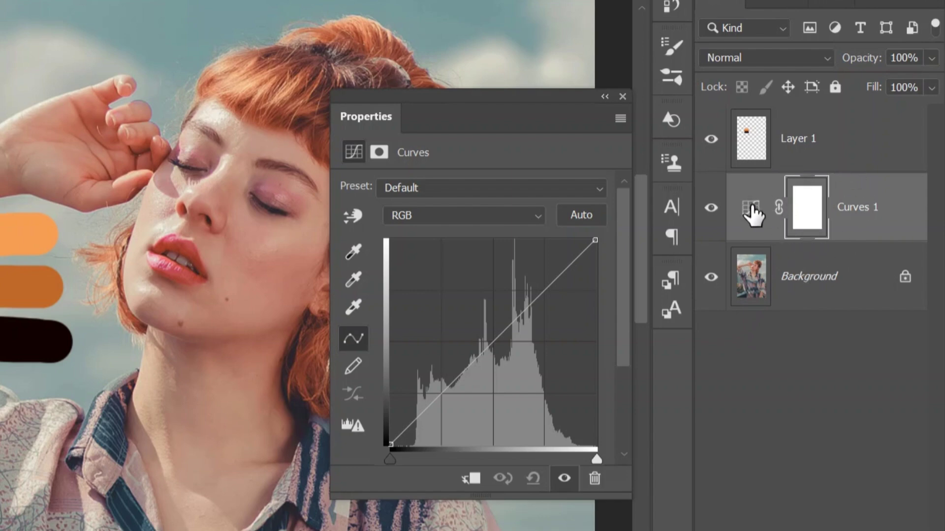
pyautogui.click(750, 207)
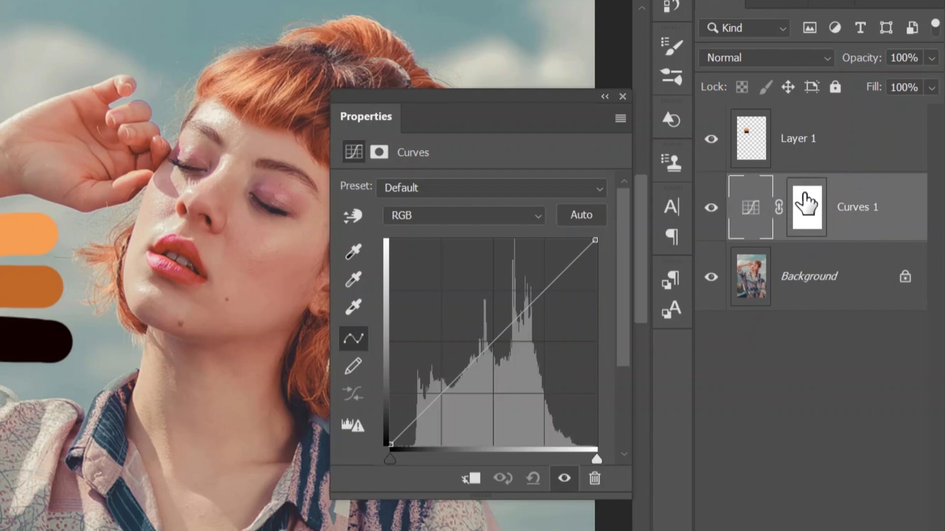
# Step: Set the Curves target highlight color to f69e54 from the light orange swatch, decline saving defaults, and apply it to the bright cheek area
pyautogui.click(353, 308)
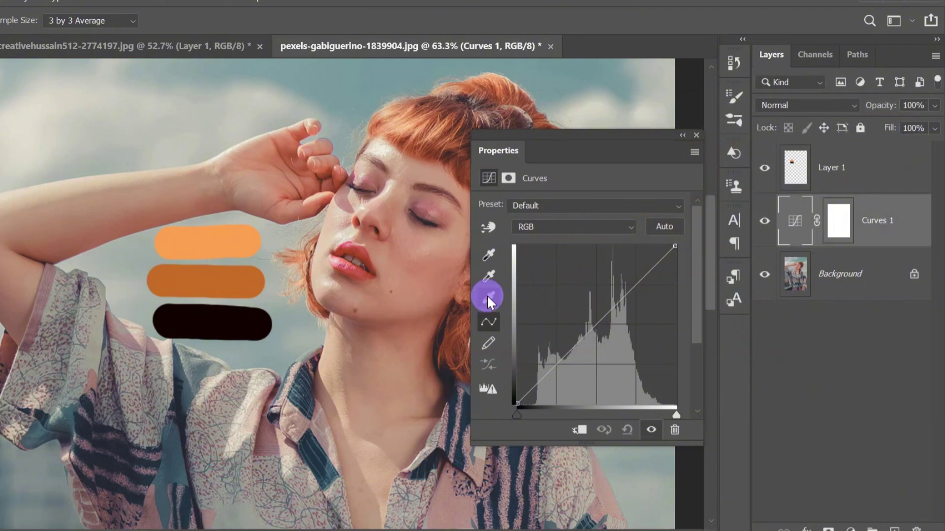
pyautogui.doubleClick(489, 297)
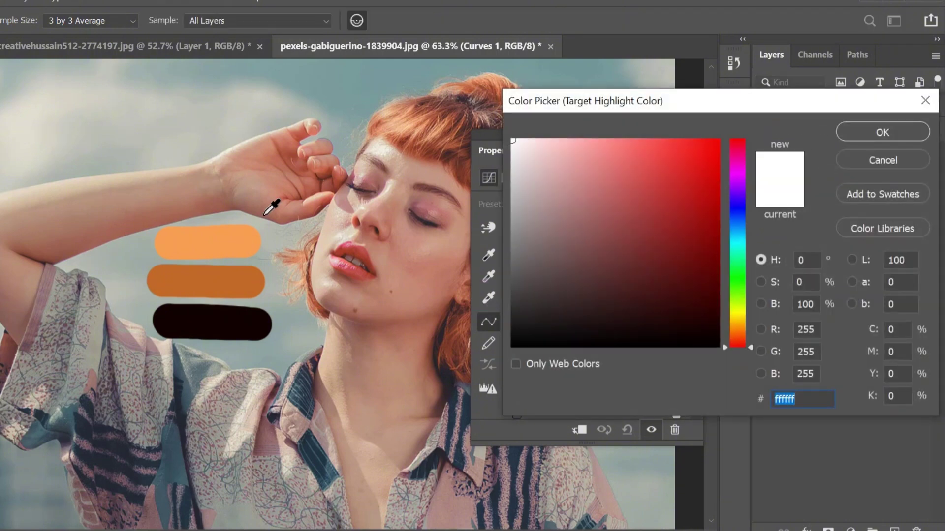
pyautogui.click(214, 236)
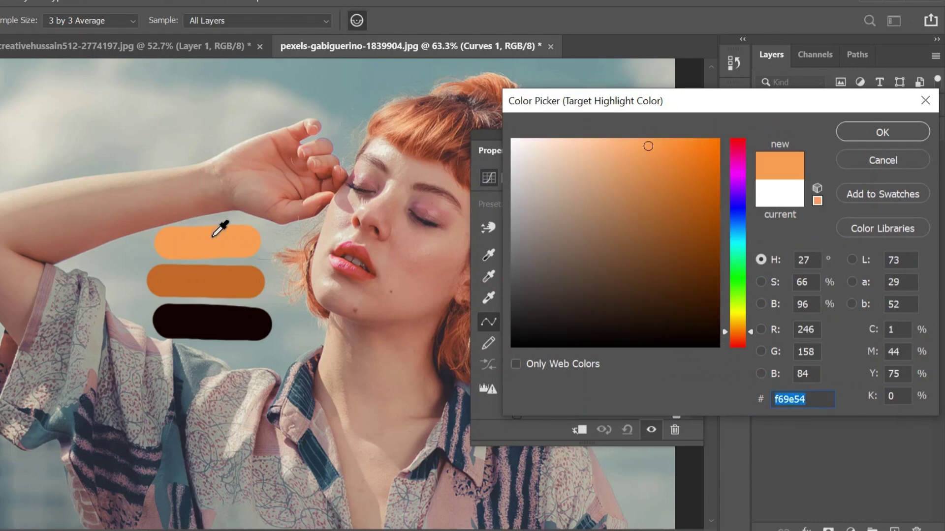
pyautogui.click(882, 129)
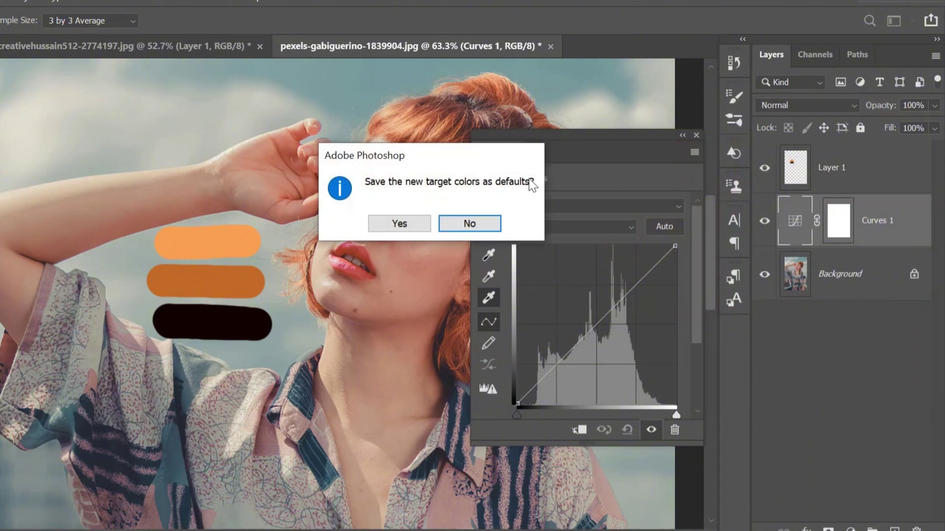
pyautogui.click(471, 225)
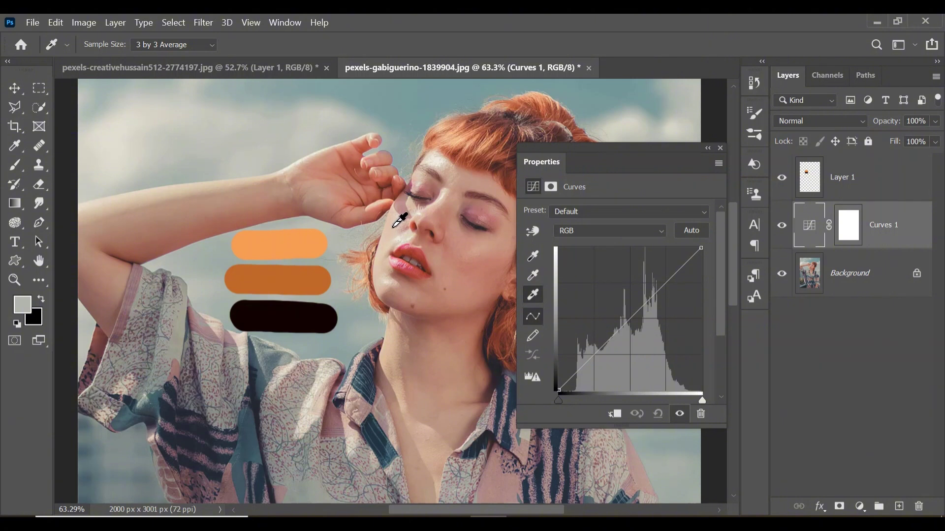
pyautogui.click(394, 228)
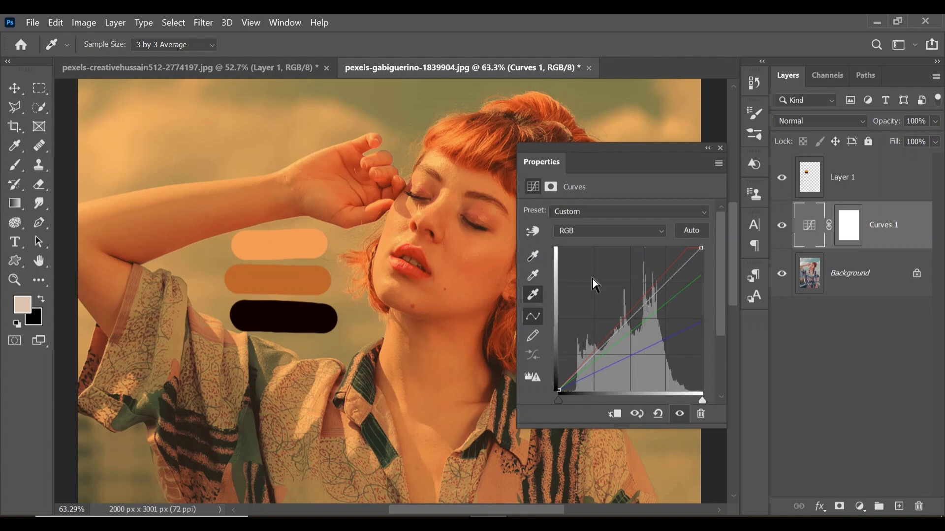
# Step: Set the Curves target shadow color to 110200 from the darkest swatch, decline saving defaults, and apply it to the dark hair beside the neck
pyautogui.doubleClick(533, 259)
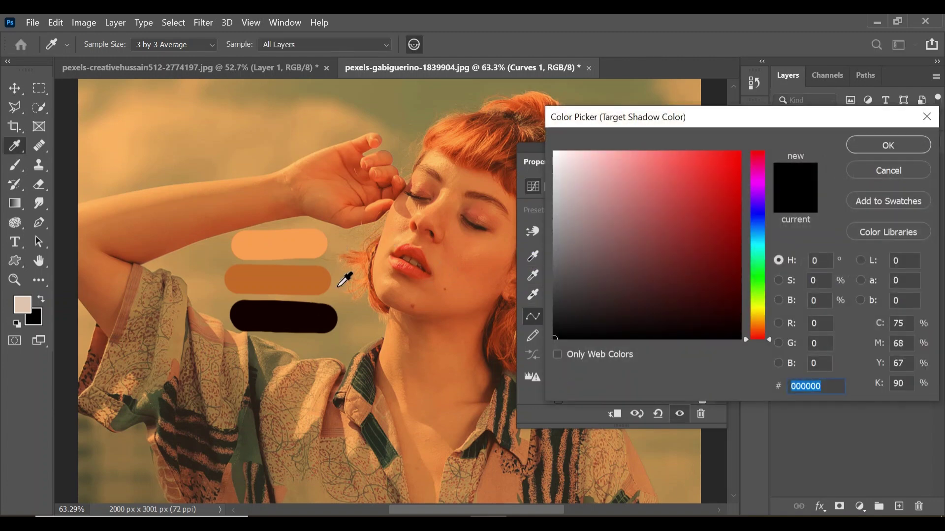
pyautogui.click(302, 313)
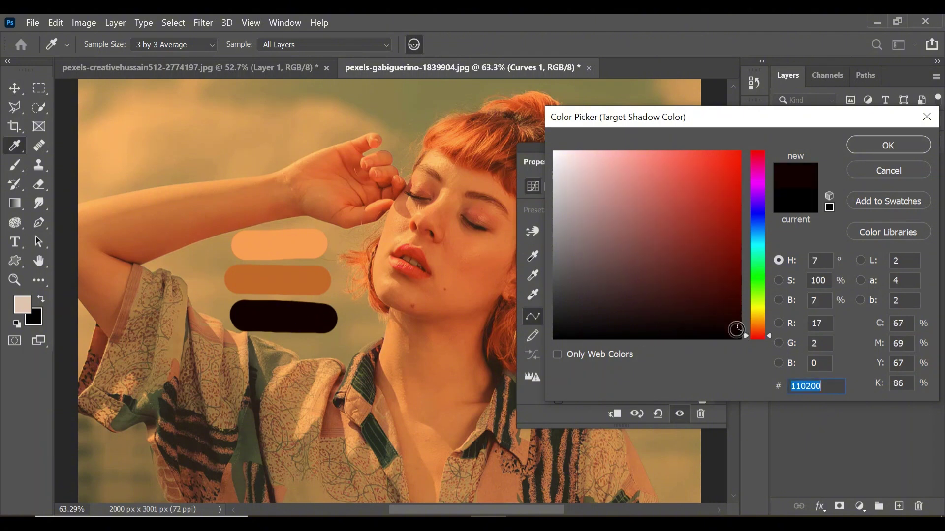
pyautogui.click(876, 149)
pyautogui.click(523, 227)
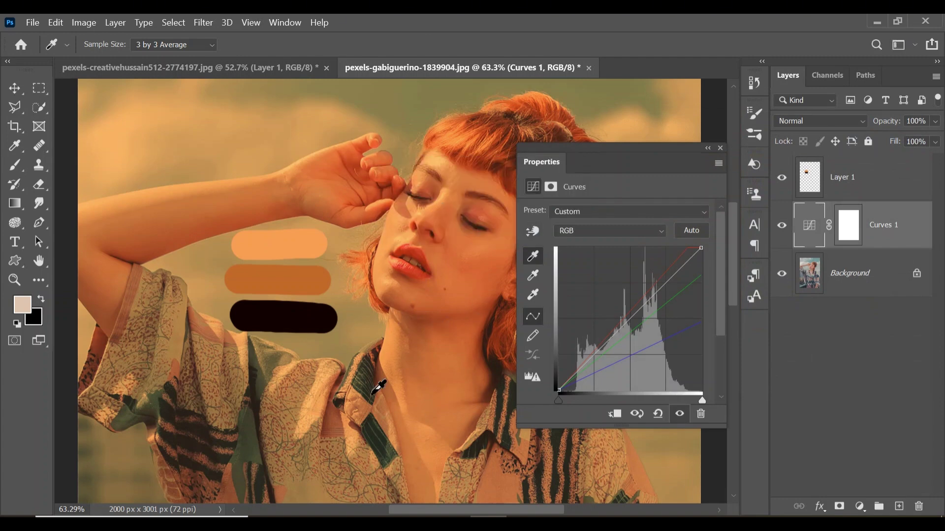
pyautogui.click(496, 361)
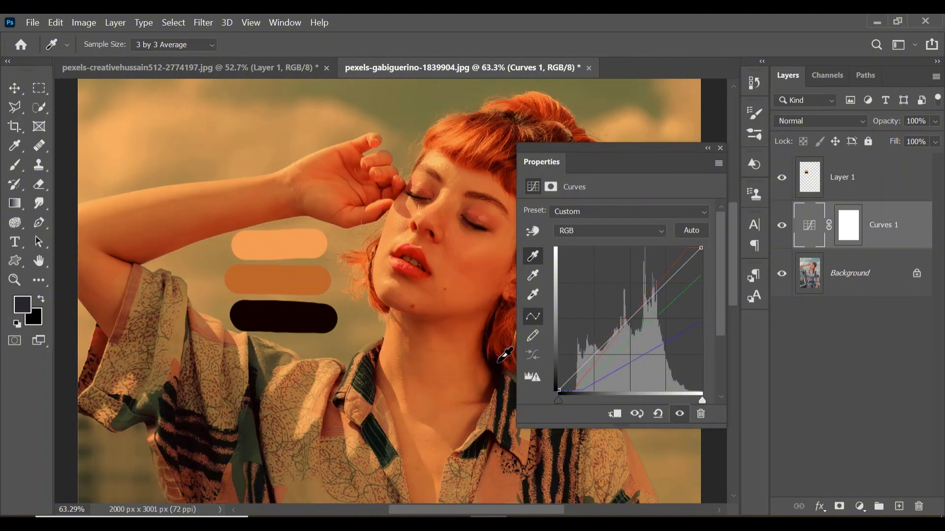
# Step: Set the Curves target midtone color to 4d0b02 sampled from the hair, decline saving defaults, and close the Curves properties
pyautogui.doubleClick(534, 277)
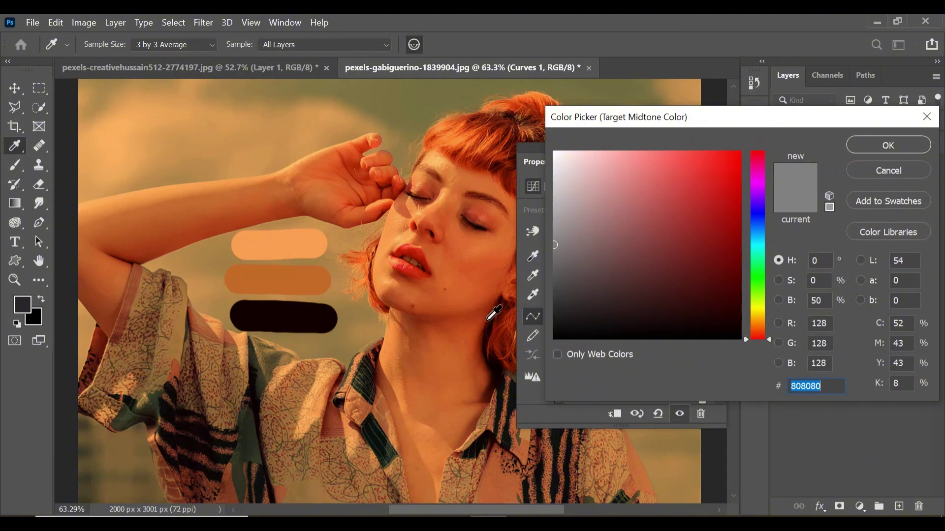
pyautogui.click(496, 168)
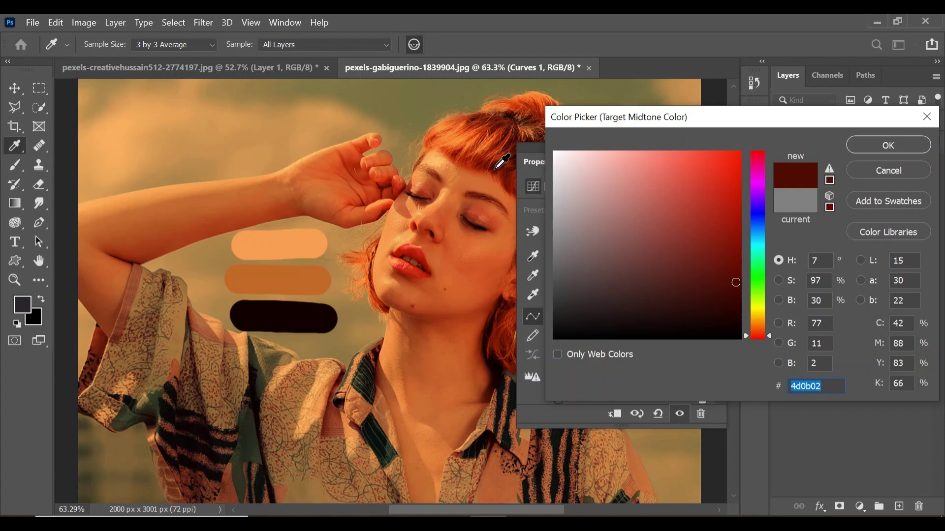
pyautogui.click(901, 148)
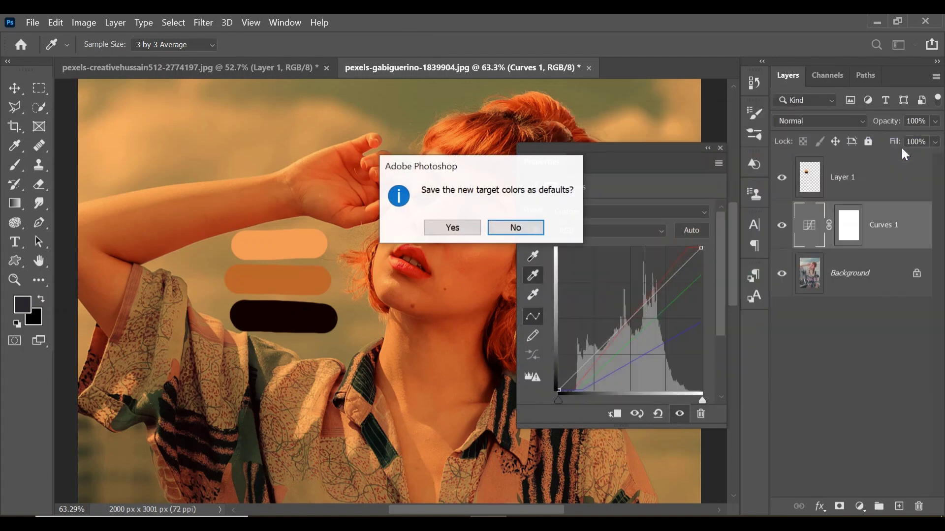
pyautogui.click(515, 226)
pyautogui.click(719, 148)
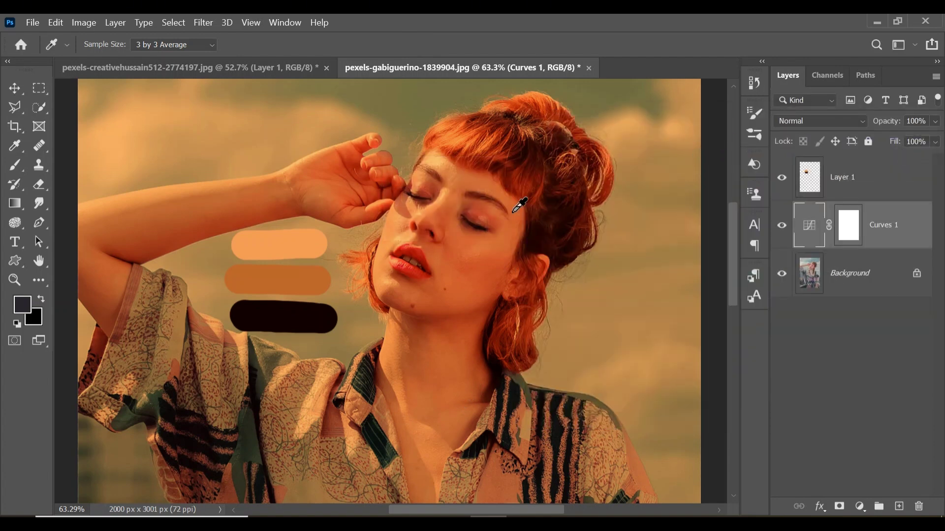
# Step: Hide Layer 1 and Layer 2 in pexels-creativehussain512-2774197.jpg to view the whole reference photo for comparison
pyautogui.press('z')
pyautogui.moveTo(538, 275); pyautogui.dragTo(502, 278)
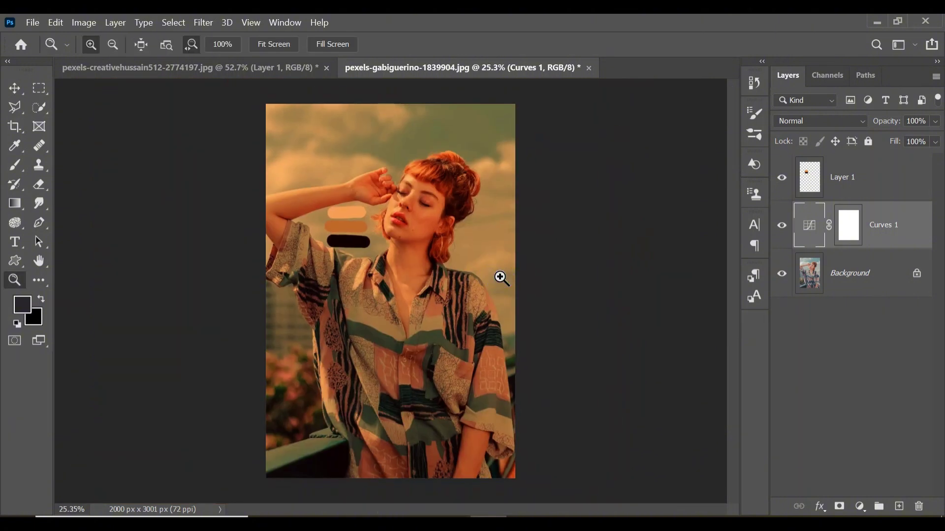
pyautogui.click(220, 72)
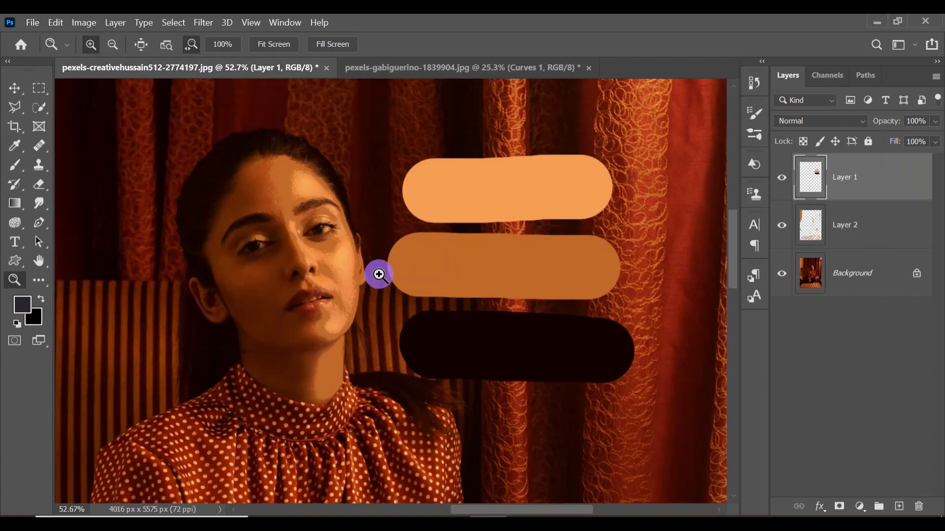
pyautogui.moveTo(379, 275); pyautogui.dragTo(323, 276)
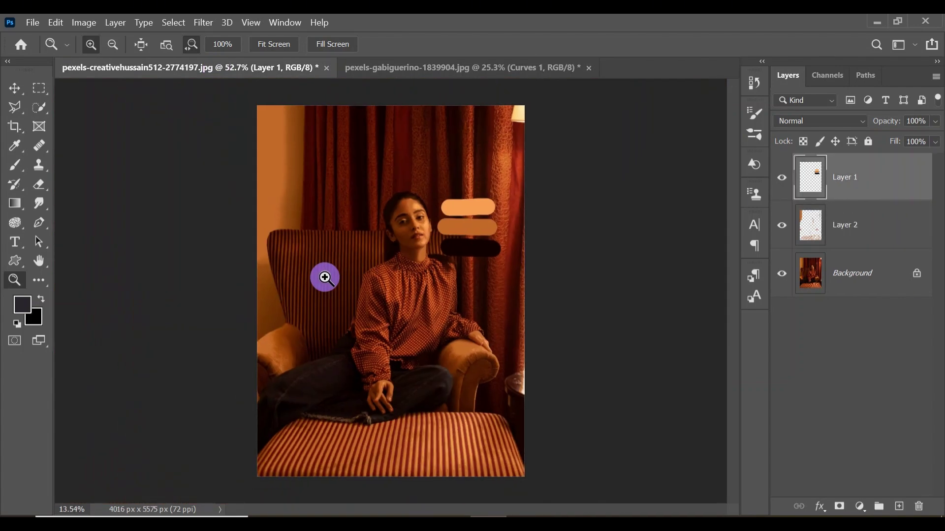
pyautogui.click(782, 177)
pyautogui.click(783, 225)
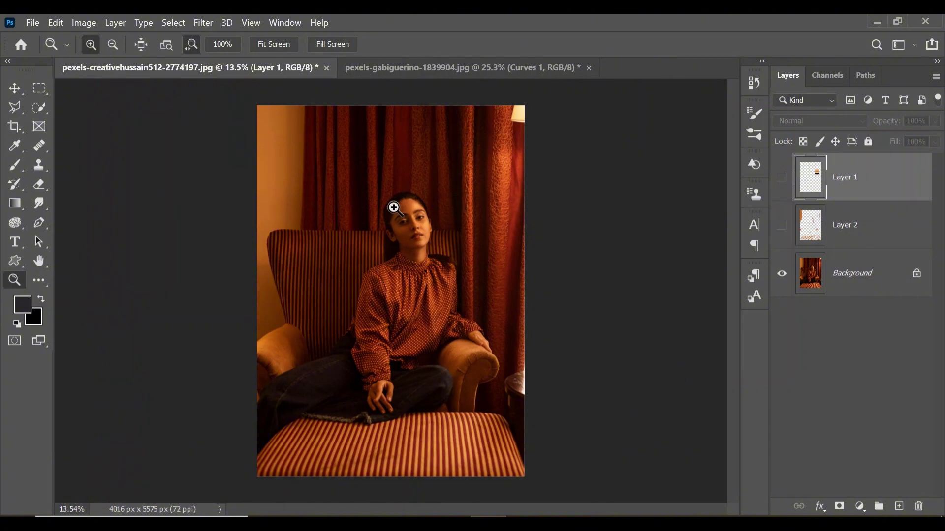
# Step: Return to pexels-gabiguerino-1839904.jpg and lower the Curves 1 layer's opacity to 65%
pyautogui.click(438, 70)
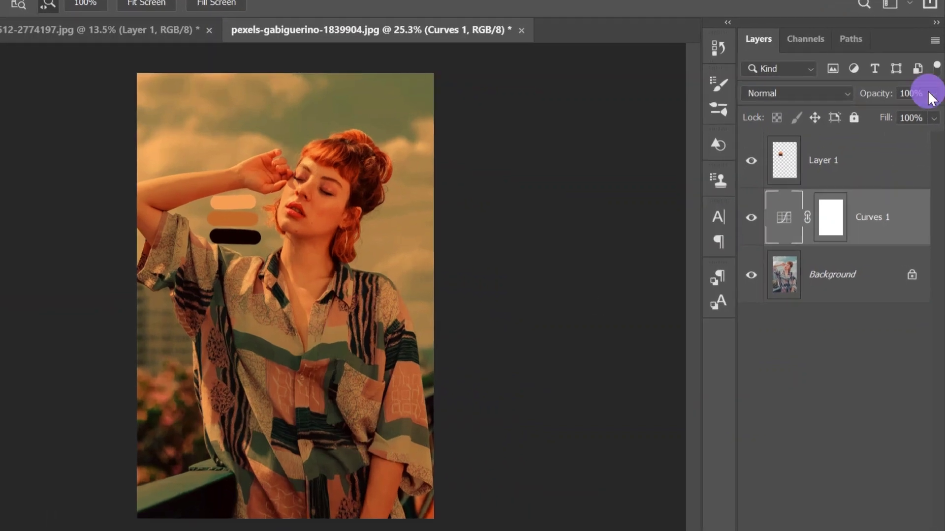
pyautogui.click(932, 98)
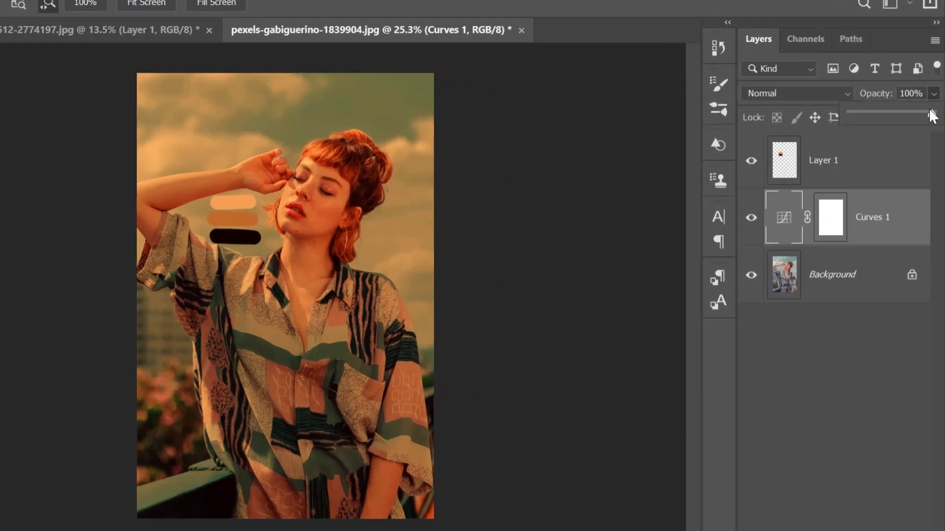
pyautogui.moveTo(930, 114); pyautogui.dragTo(904, 117)
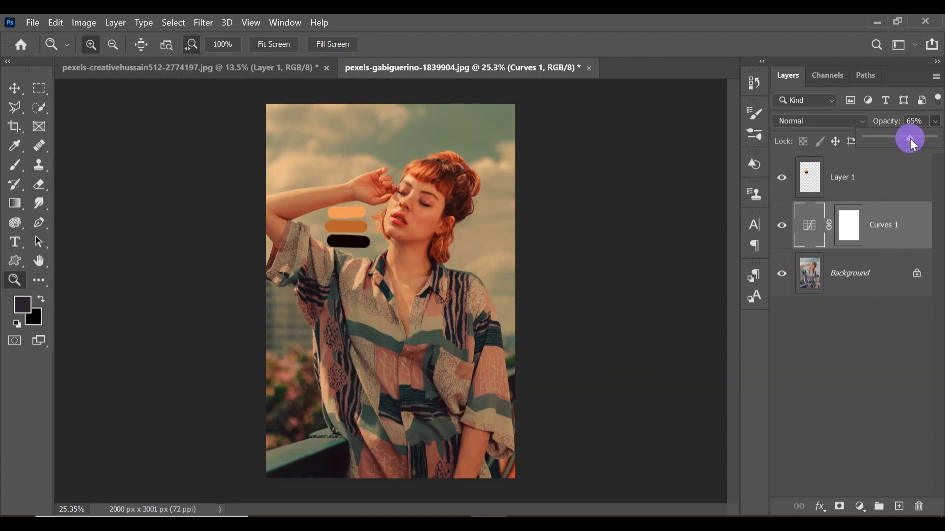
pyautogui.click(935, 121)
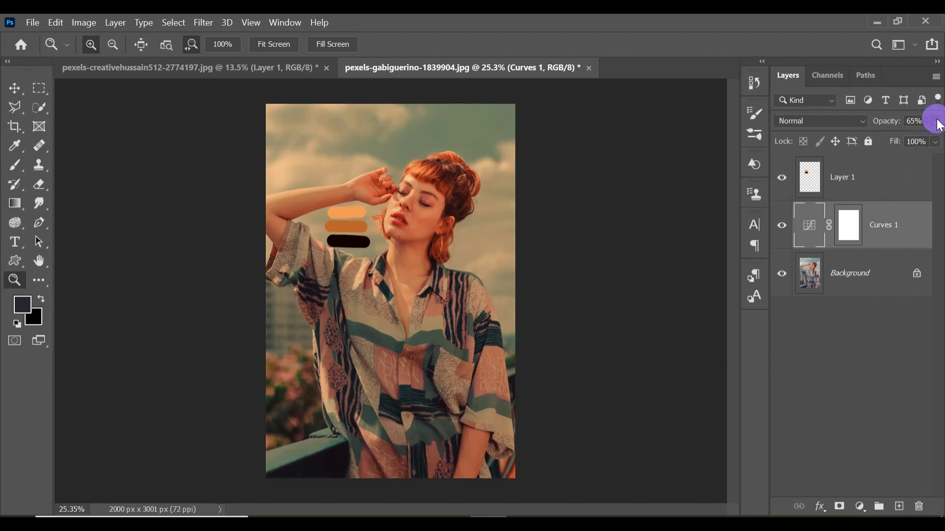
# Step: Add a Vibrance adjustment layer directly above the Background, raise its Vibrance moderately, and close its properties
pyautogui.click(859, 274)
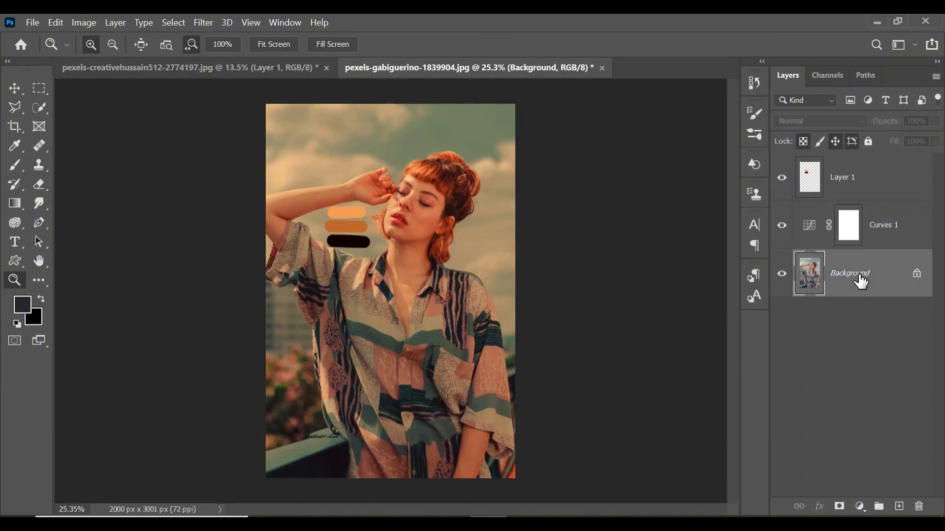
pyautogui.click(858, 507)
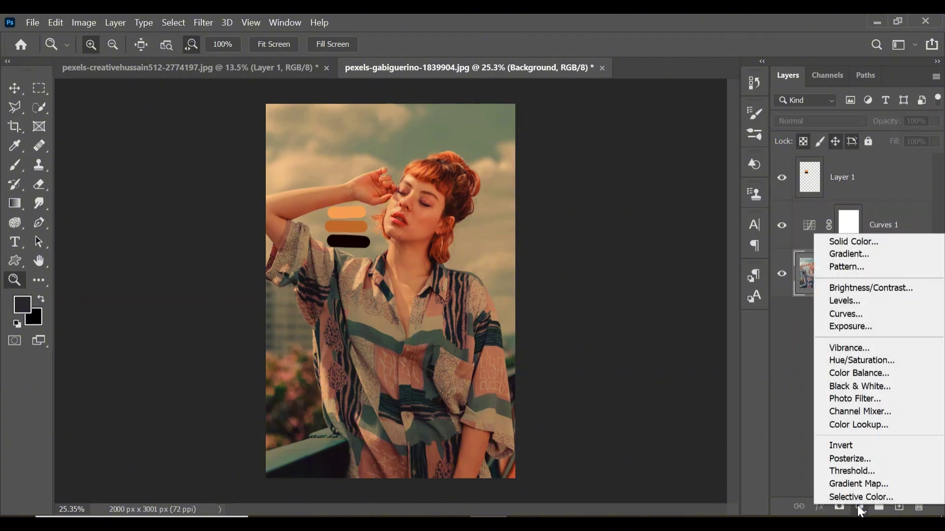
pyautogui.click(862, 348)
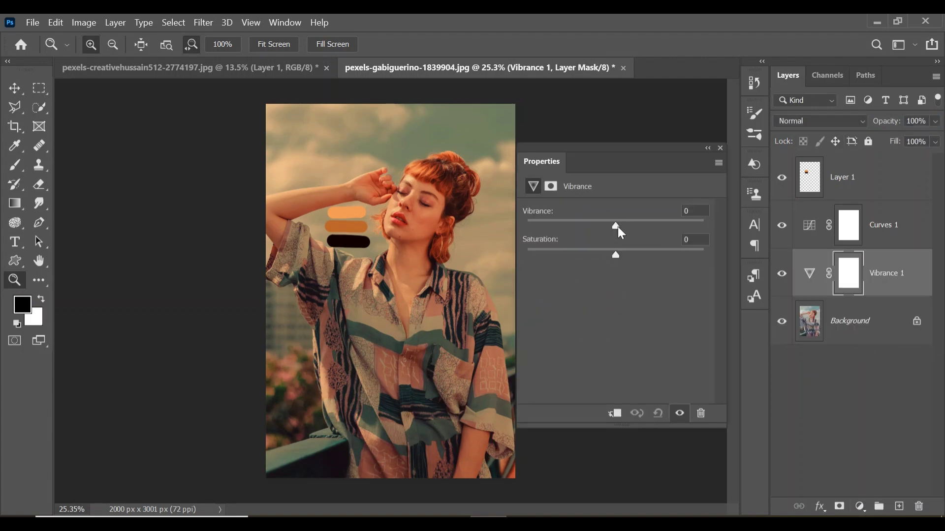
pyautogui.moveTo(618, 227); pyautogui.dragTo(666, 220)
pyautogui.moveTo(663, 220); pyautogui.dragTo(659, 220)
pyautogui.click(721, 148)
# Step: Hide the swatches on Layer 1 and compare the graded photo with the original by toggling all layers except the Background
pyautogui.click(782, 177)
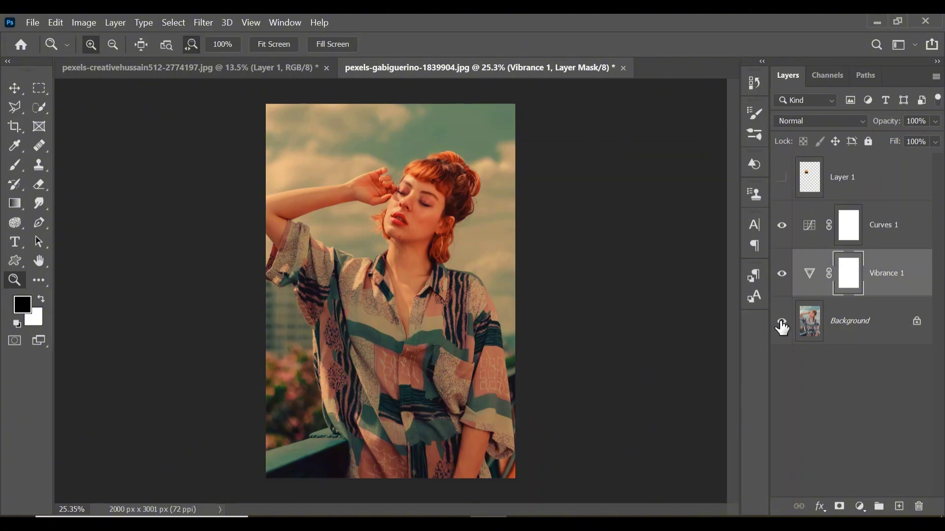
pyautogui.keyDown('alt'); pyautogui.click(782, 324); pyautogui.keyUp('alt')
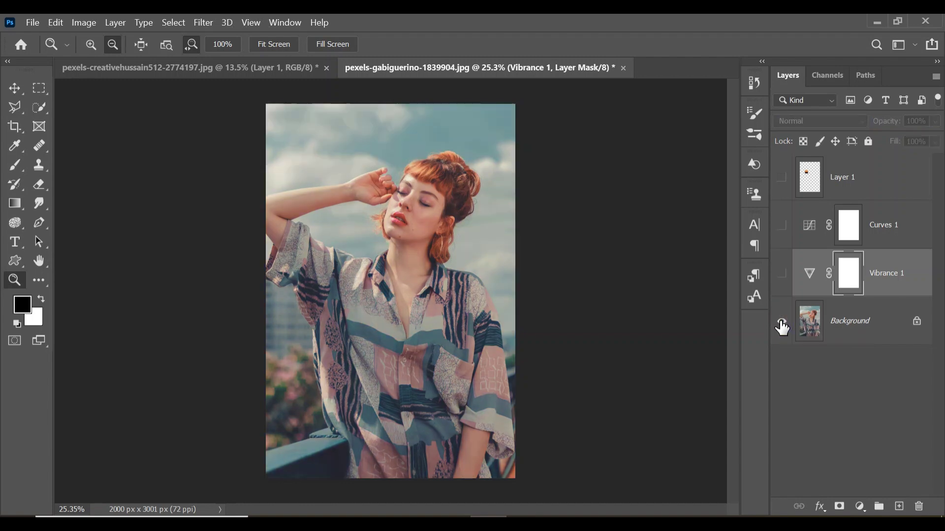
pyautogui.keyDown('alt'); pyautogui.click(782, 323); pyautogui.keyUp('alt')
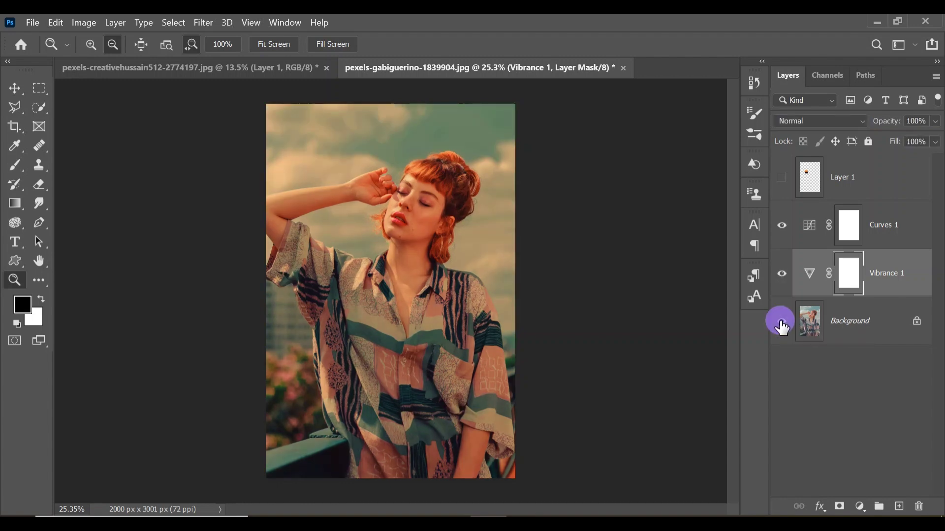
pyautogui.keyDown('alt'); pyautogui.click(782, 323); pyautogui.keyUp('alt')
pyautogui.keyDown('alt'); pyautogui.click(781, 324); pyautogui.keyUp('alt')
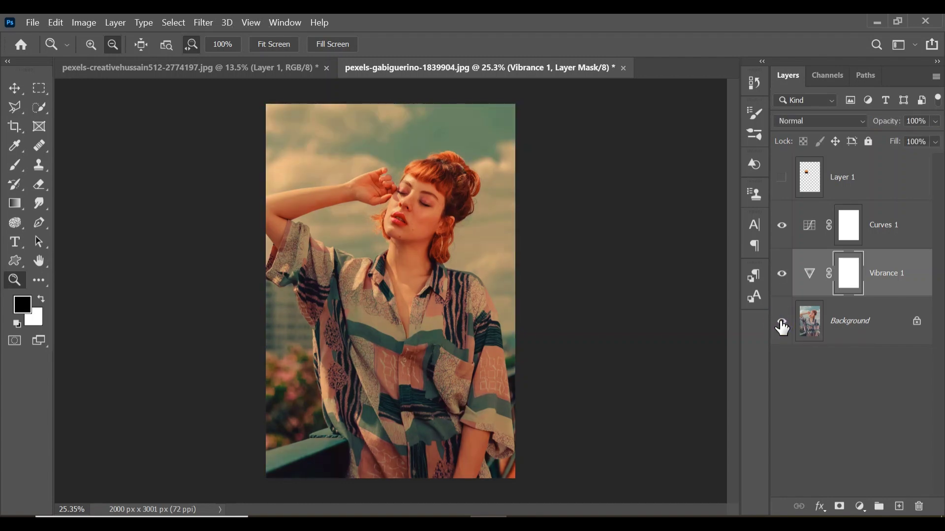